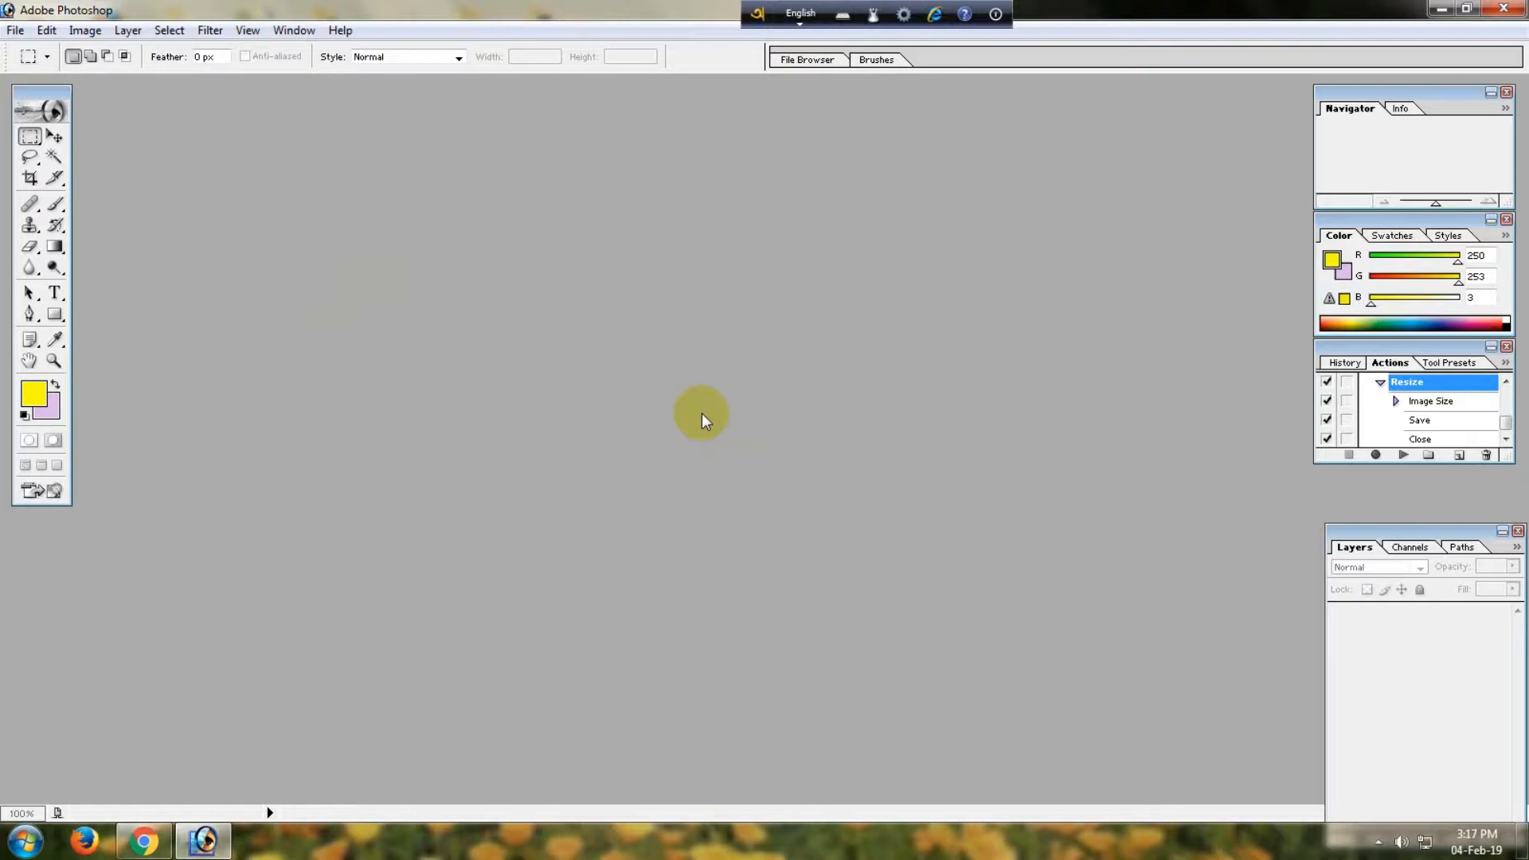
- Create a new 1000 × 700 pixel RGB document at 300 pixels/inch with transparent contents and maximize its window
left_click(15, 31)
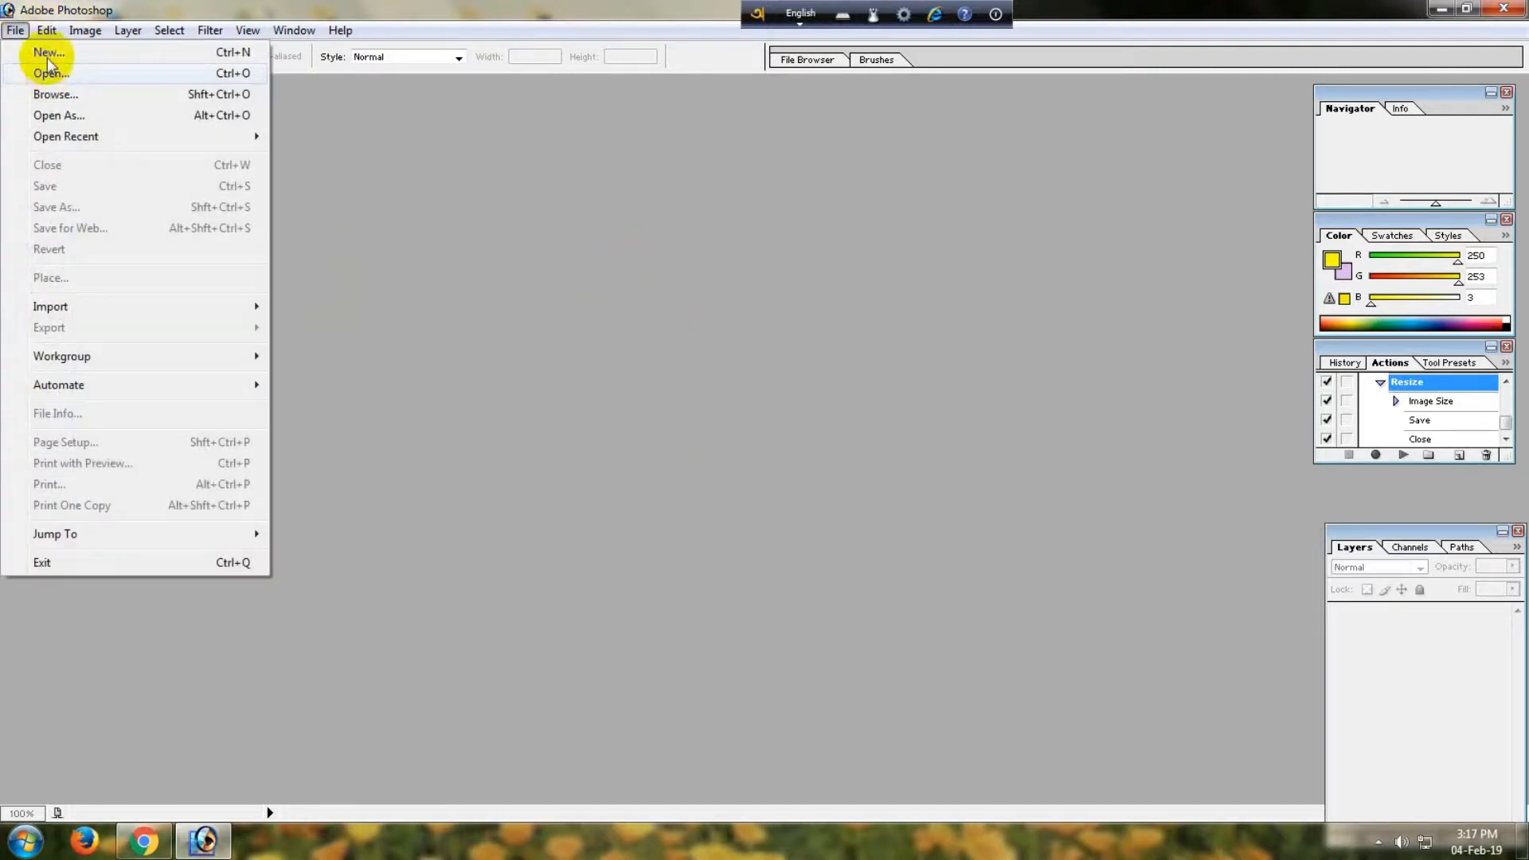
left_click(36, 48)
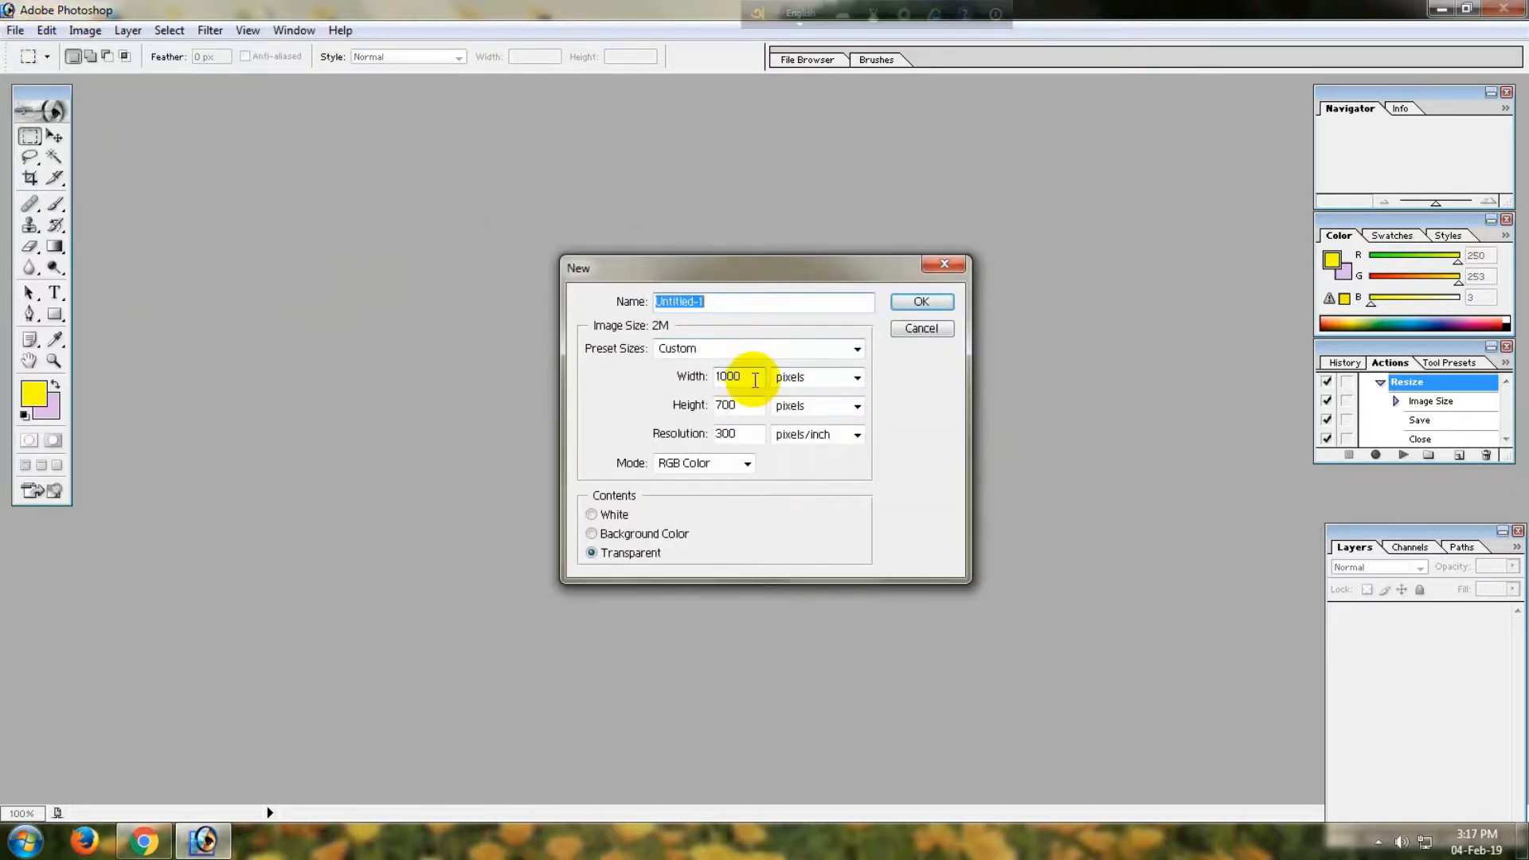
left_click_drag(755, 379, 626, 407)
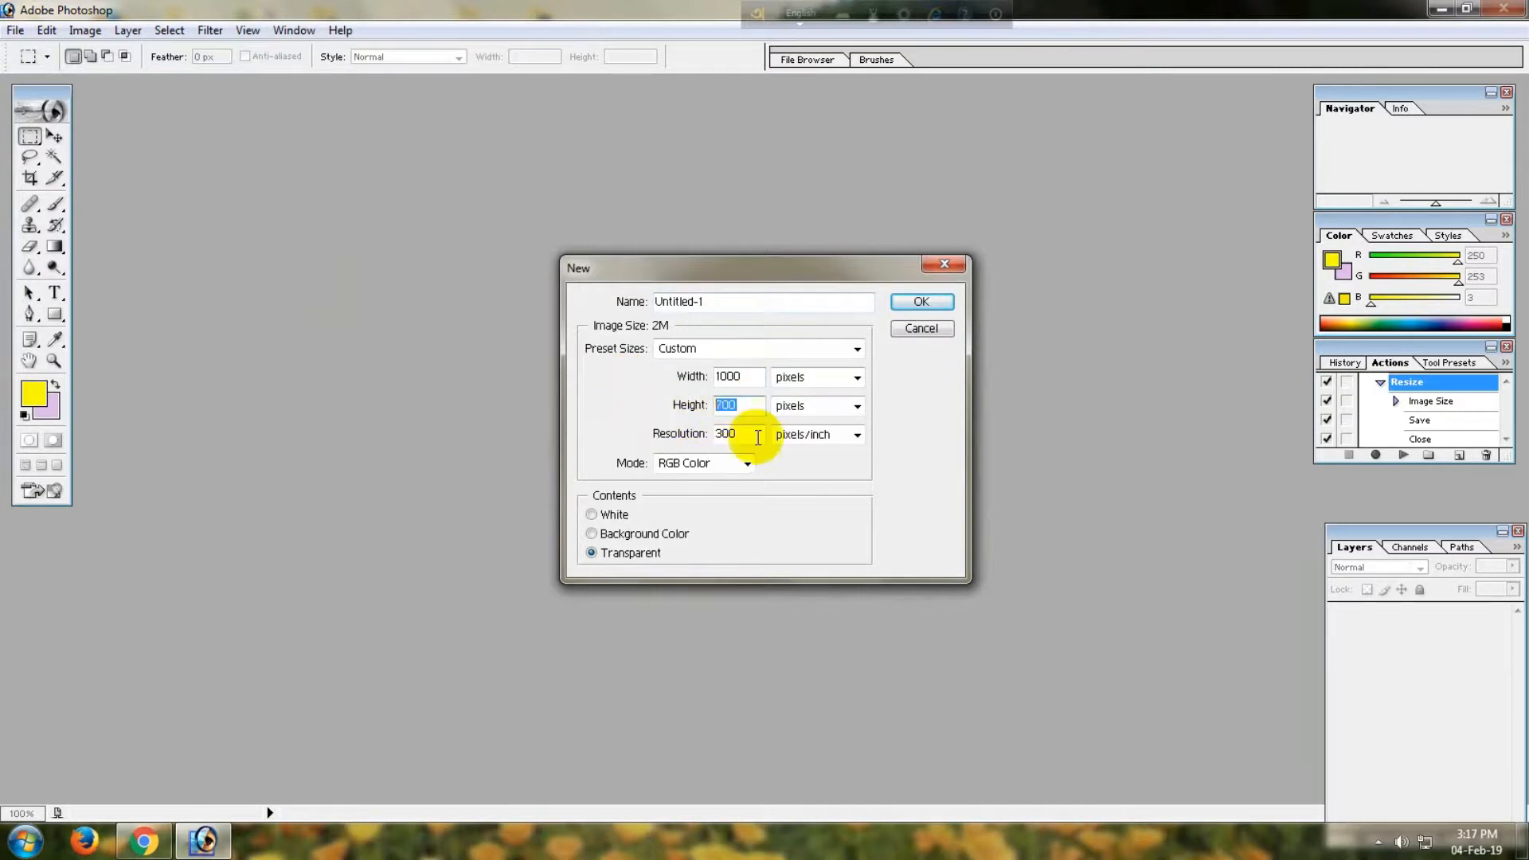
left_click_drag(757, 434, 701, 452)
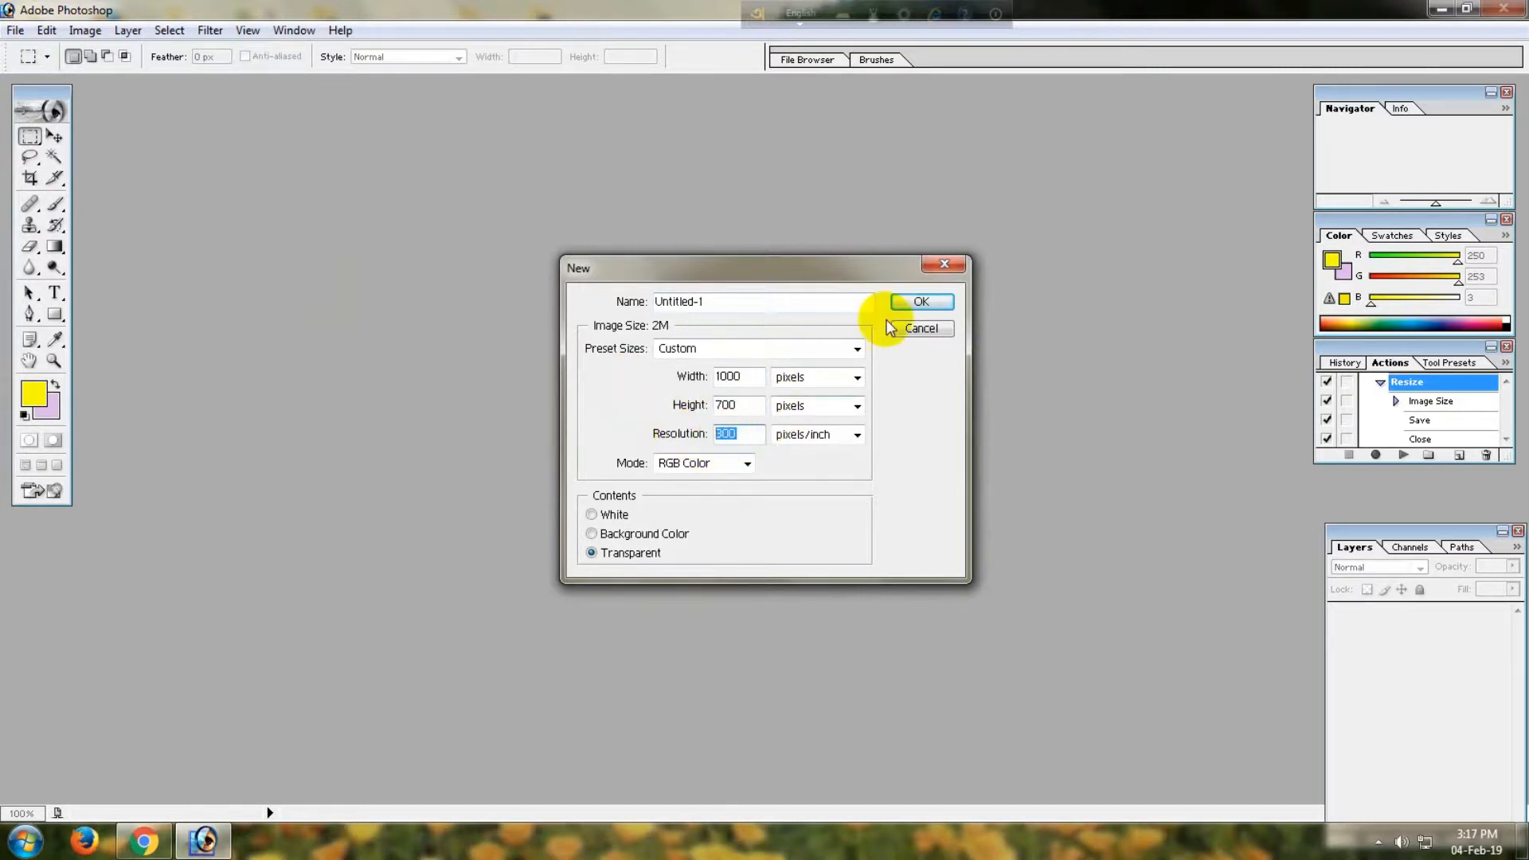
left_click(908, 308)
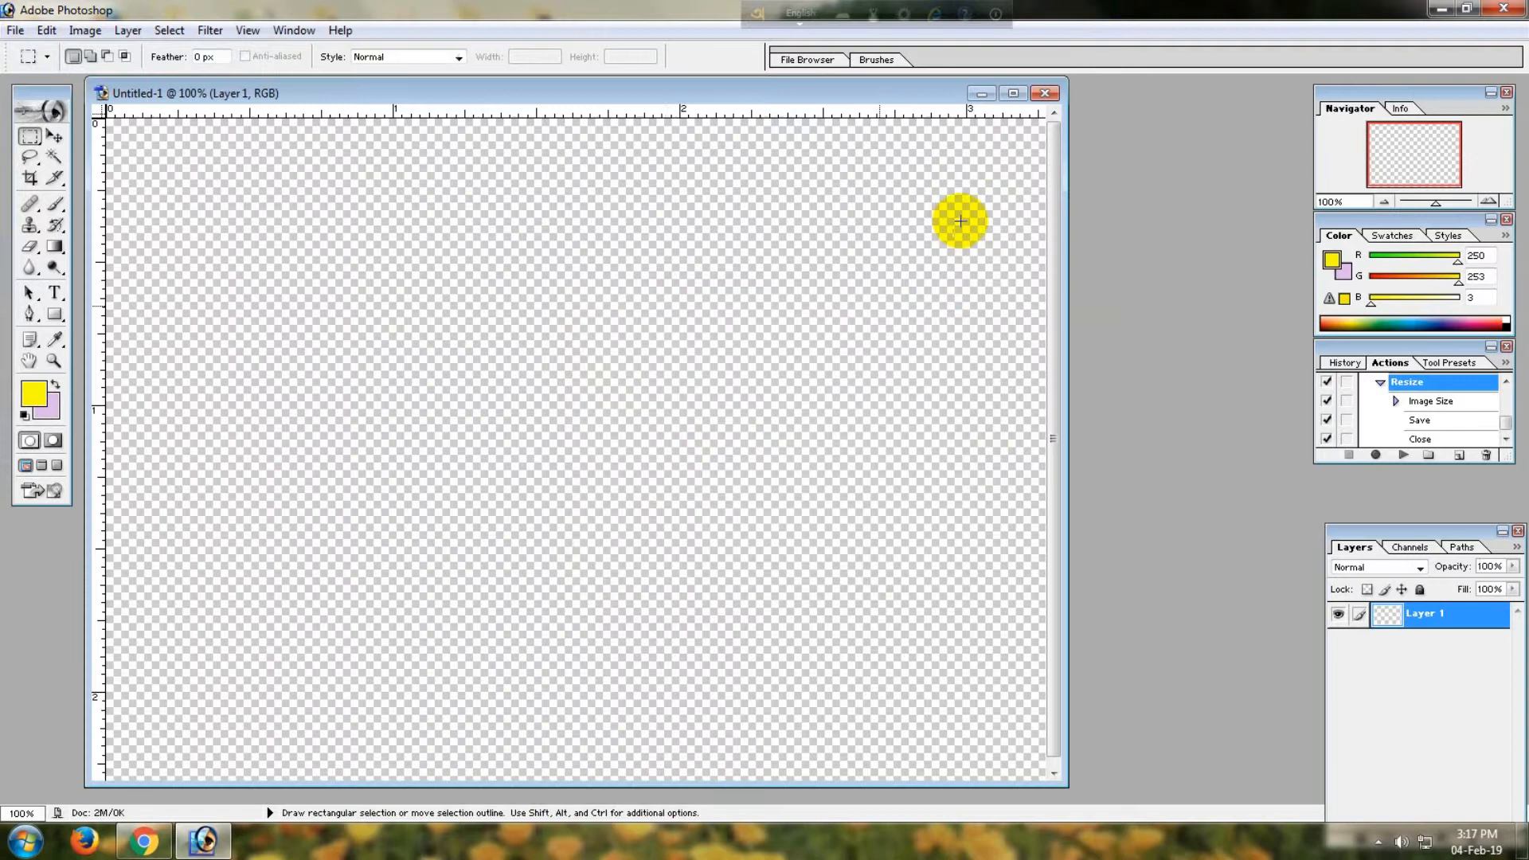
left_click(1008, 94)
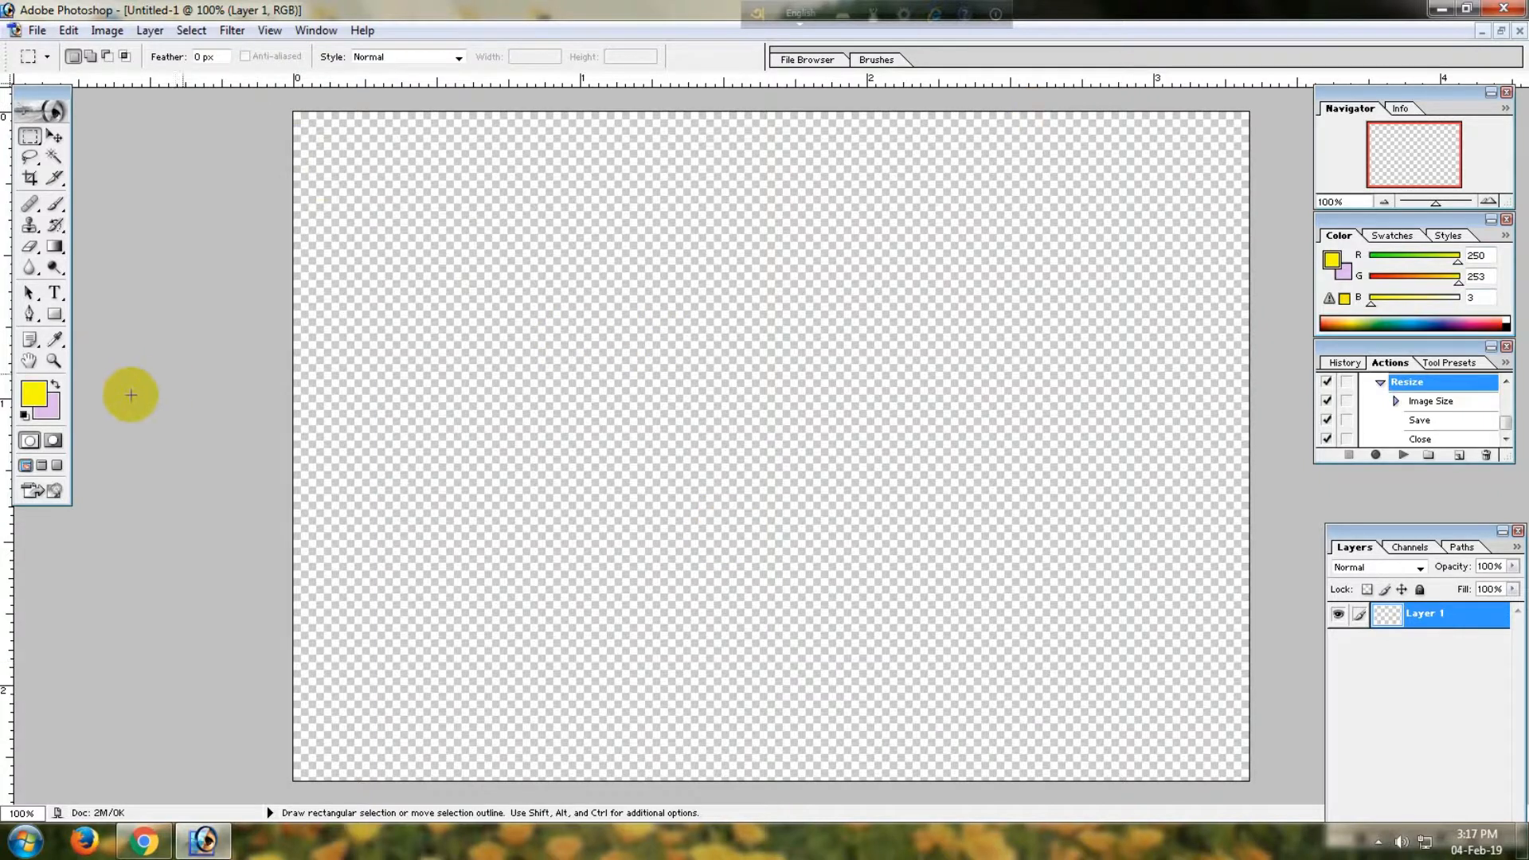
left_click(36, 398)
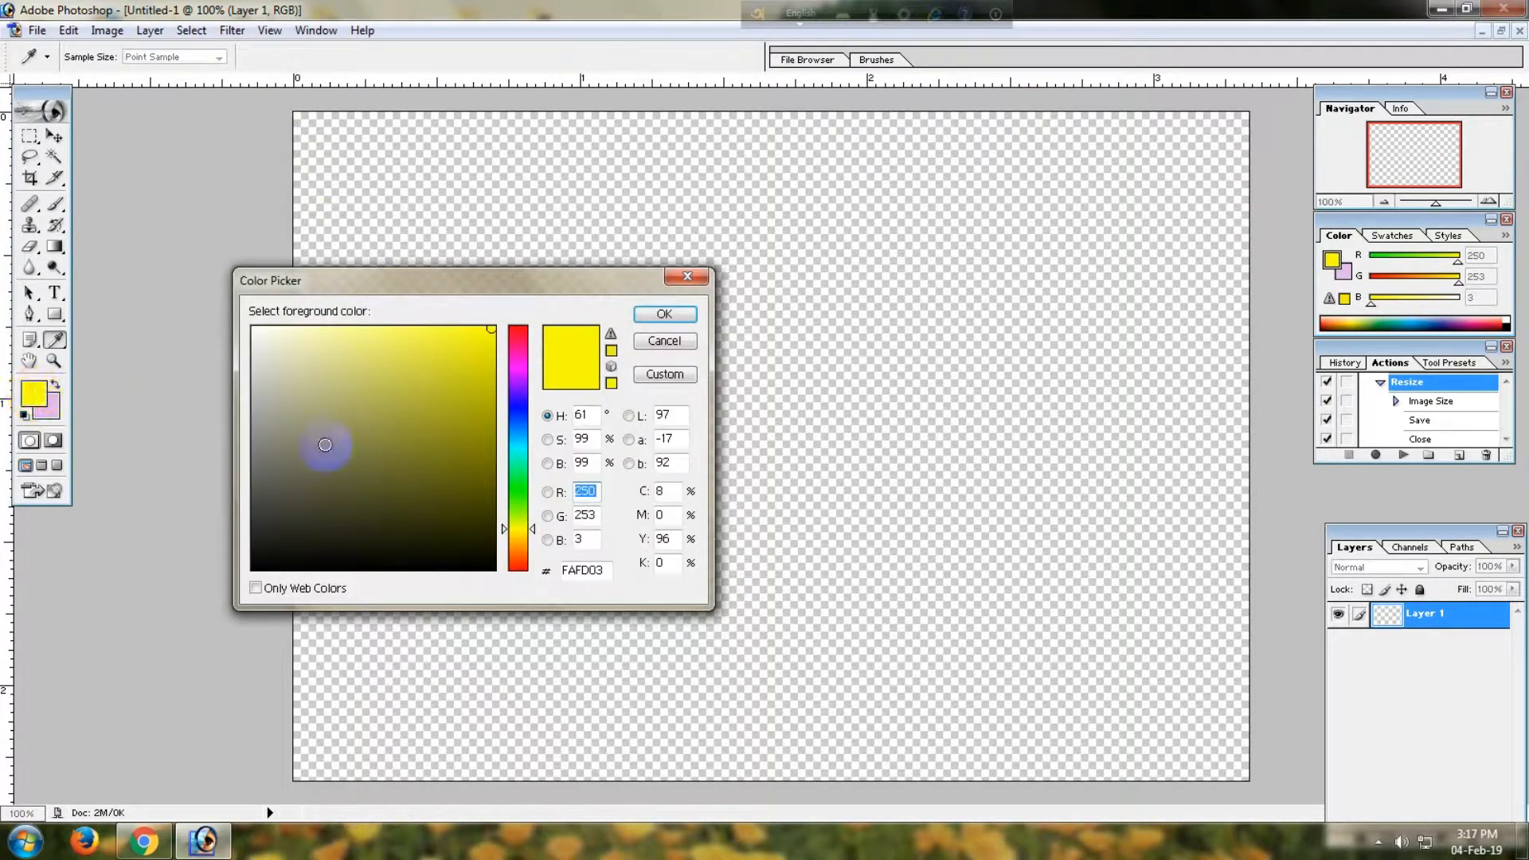
left_click(253, 331)
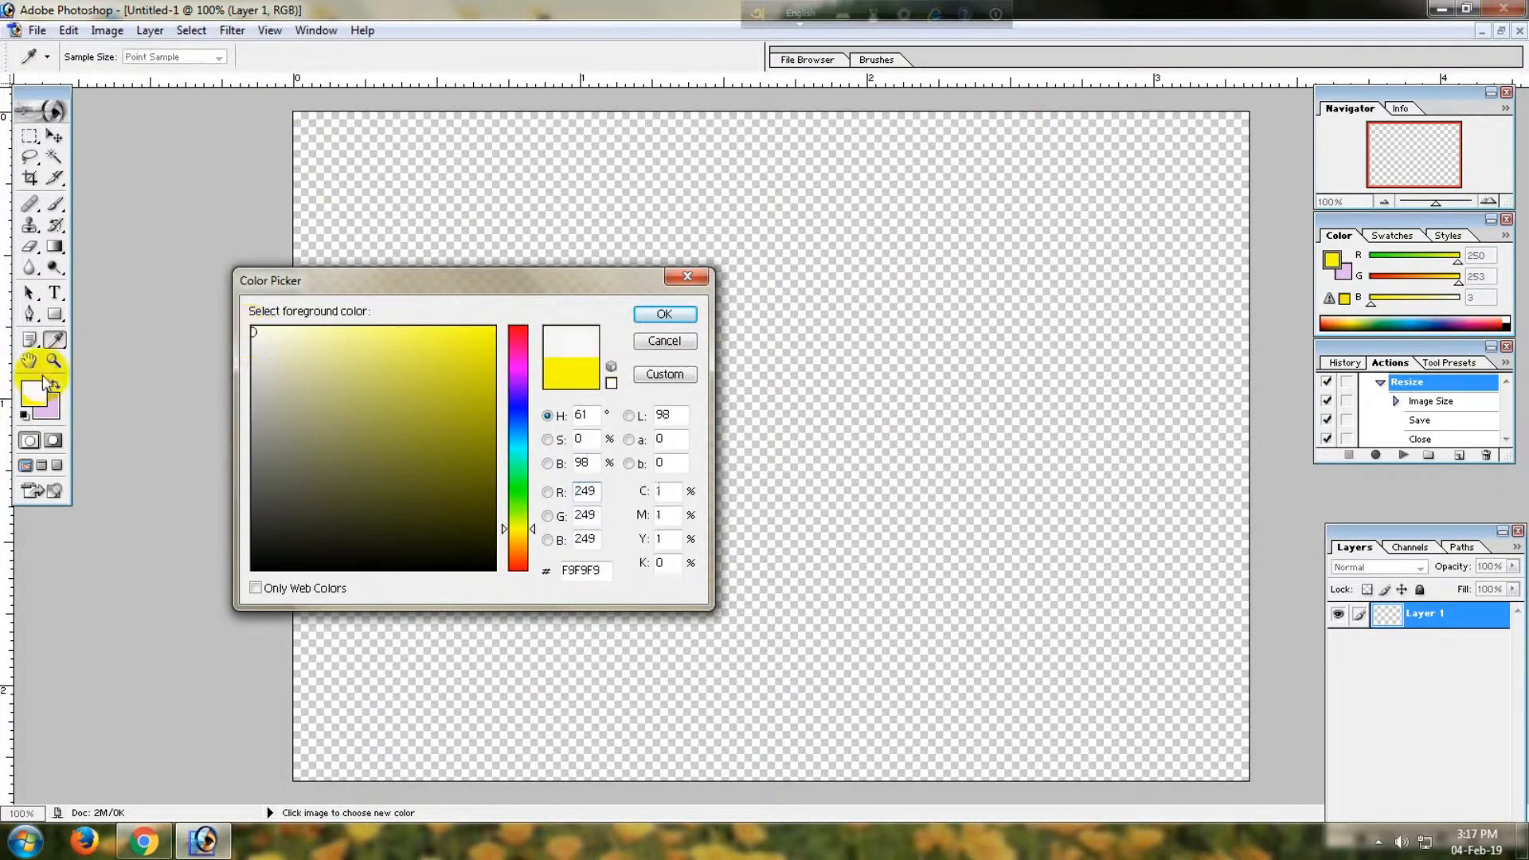
left_click(663, 340)
- Set the foreground color to the light grey ECECE8
left_click(35, 395)
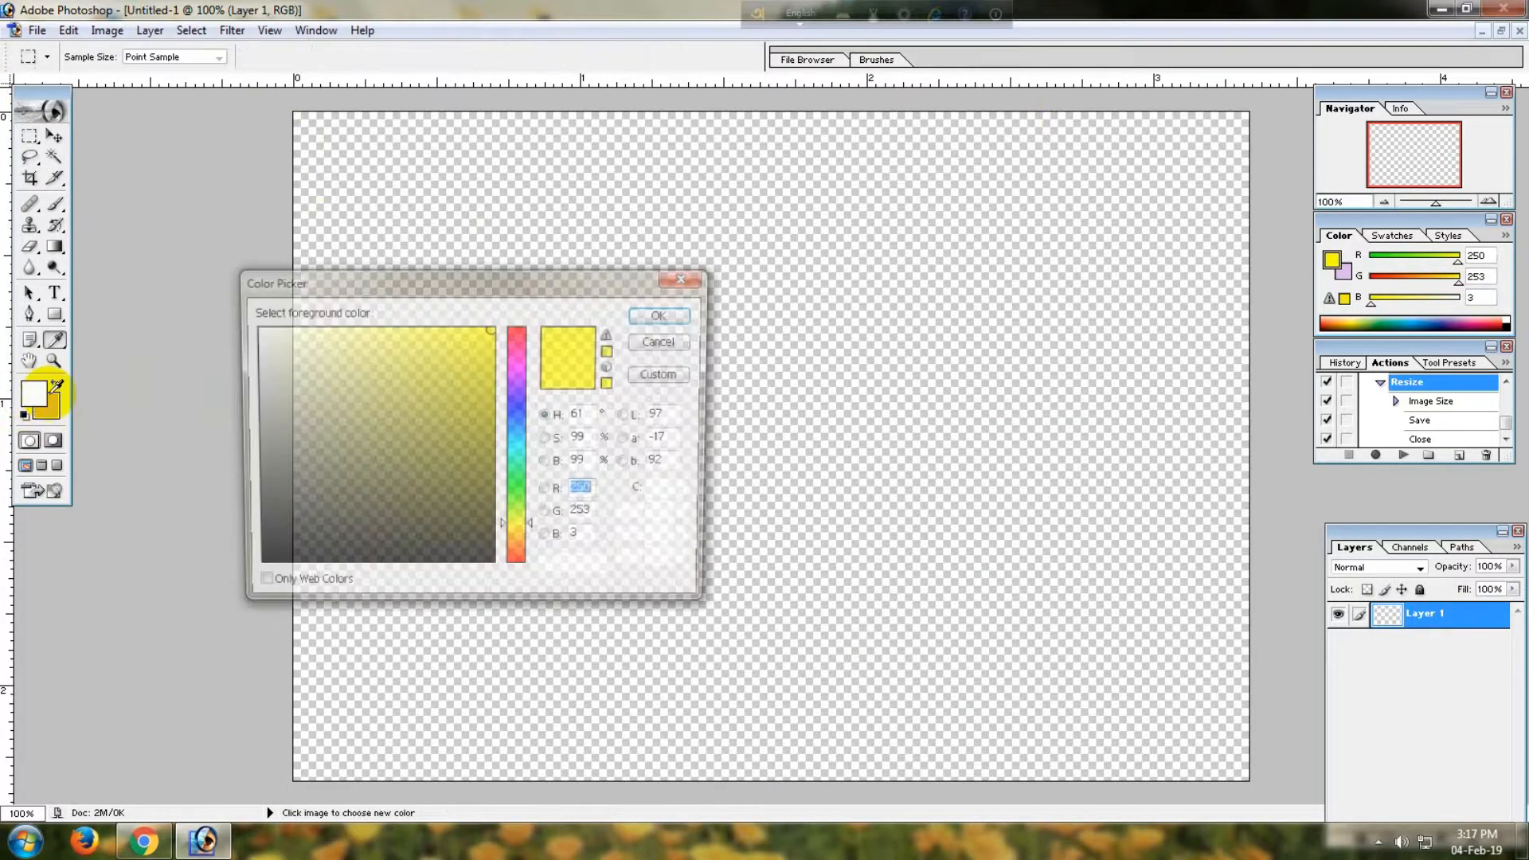
left_click(256, 345)
left_click(643, 346)
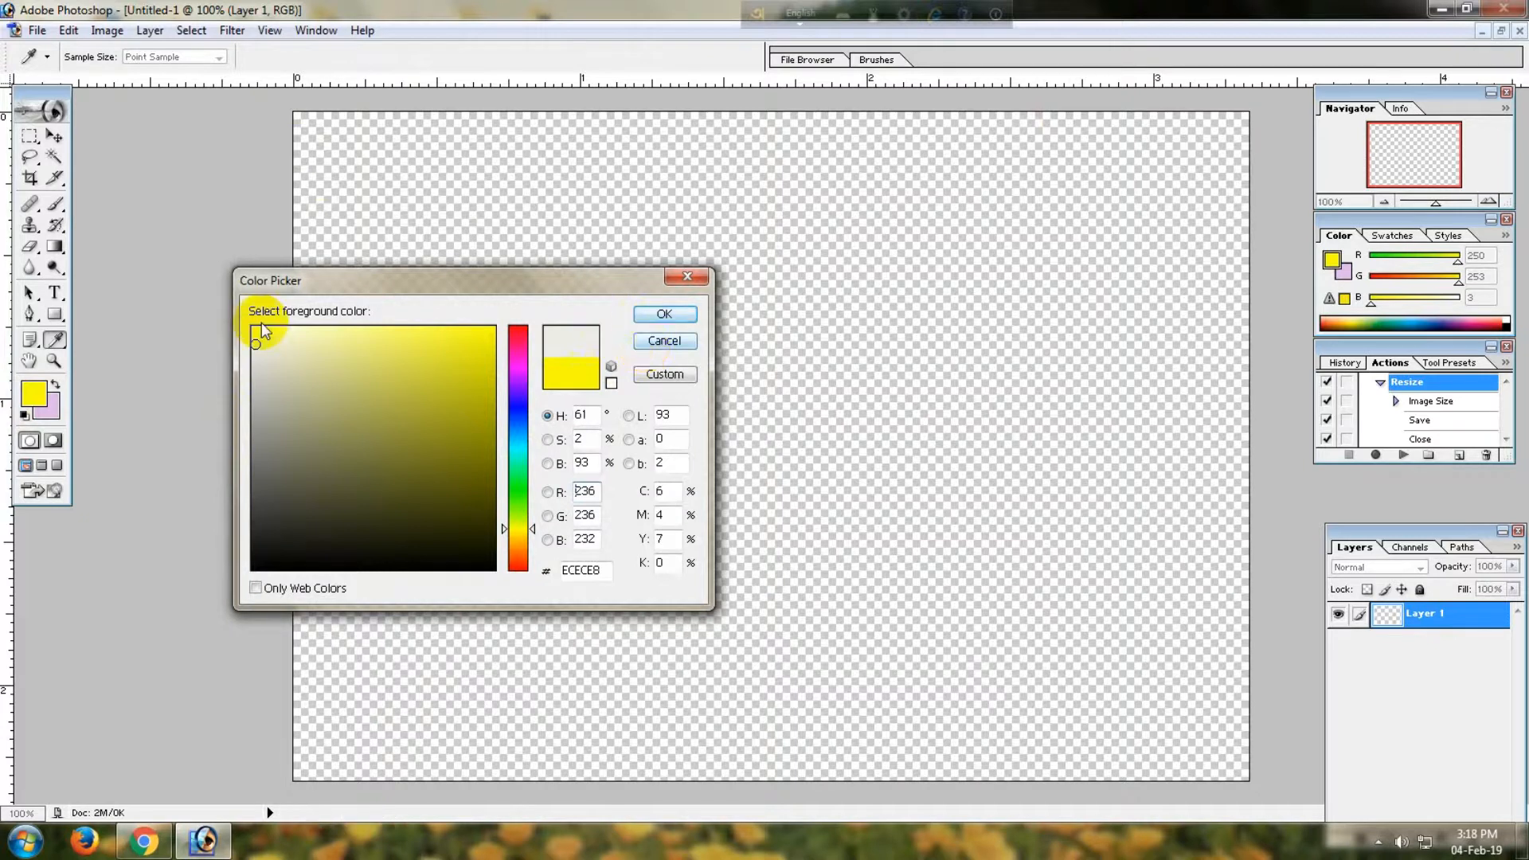
left_click(664, 315)
key("m")
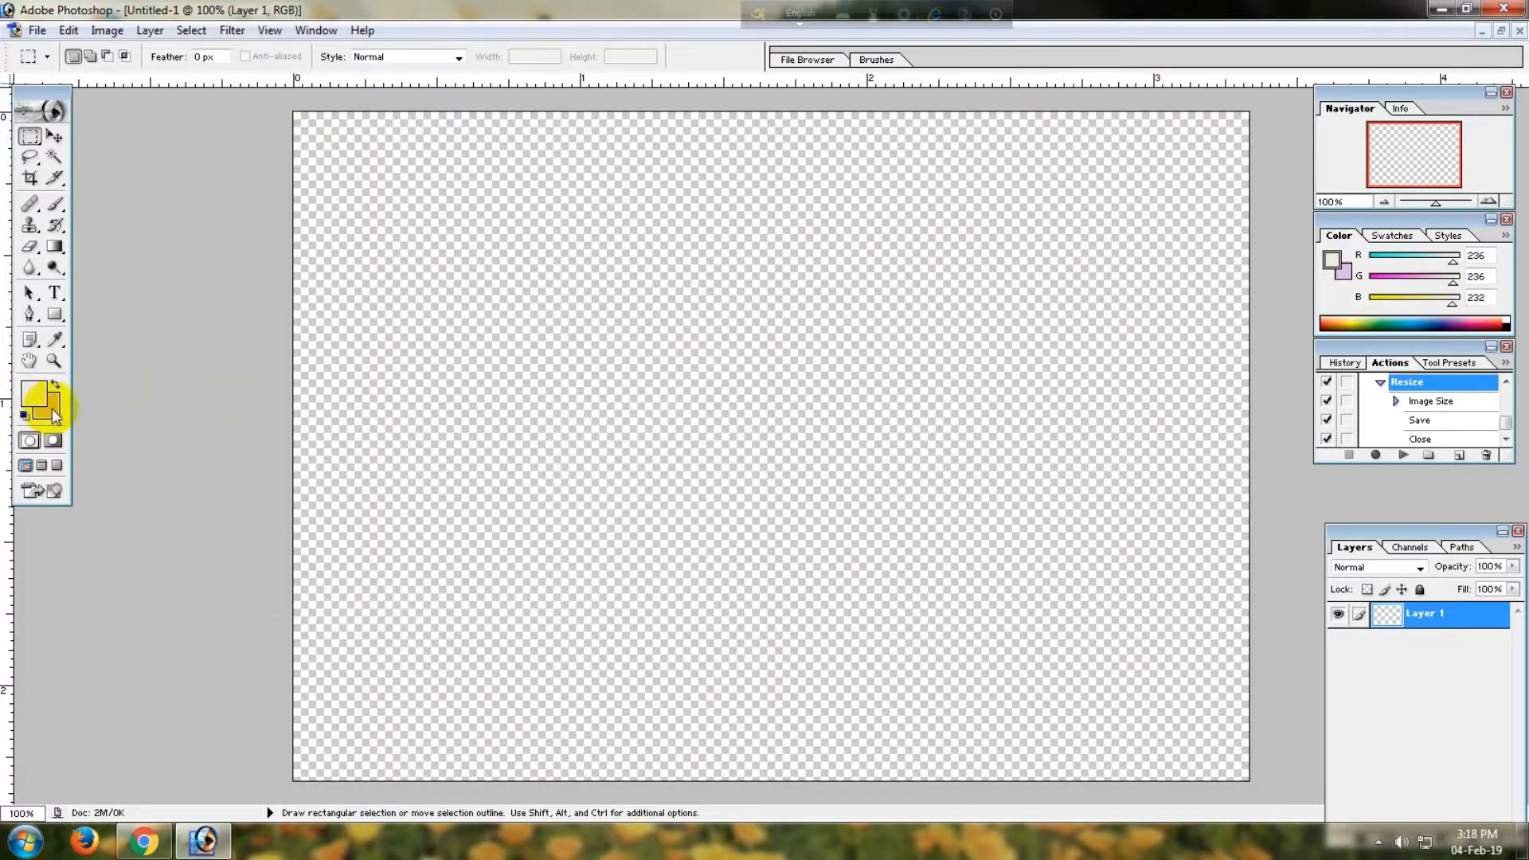
- Fill Layer 1 with the foreground color in Normal mode at 100% opacity
left_click(109, 32)
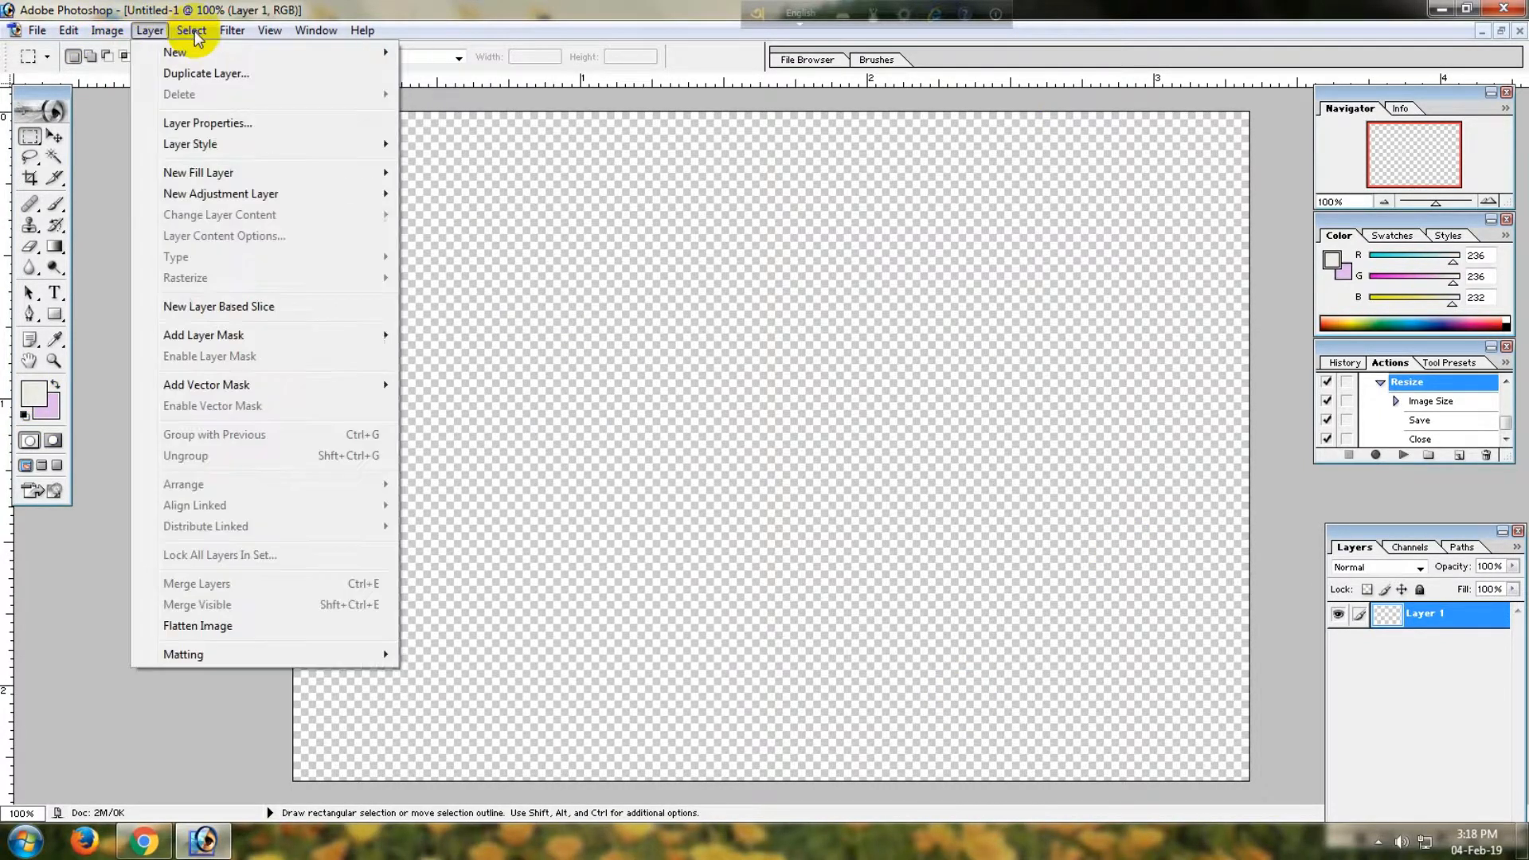
mouse_move(239, 36)
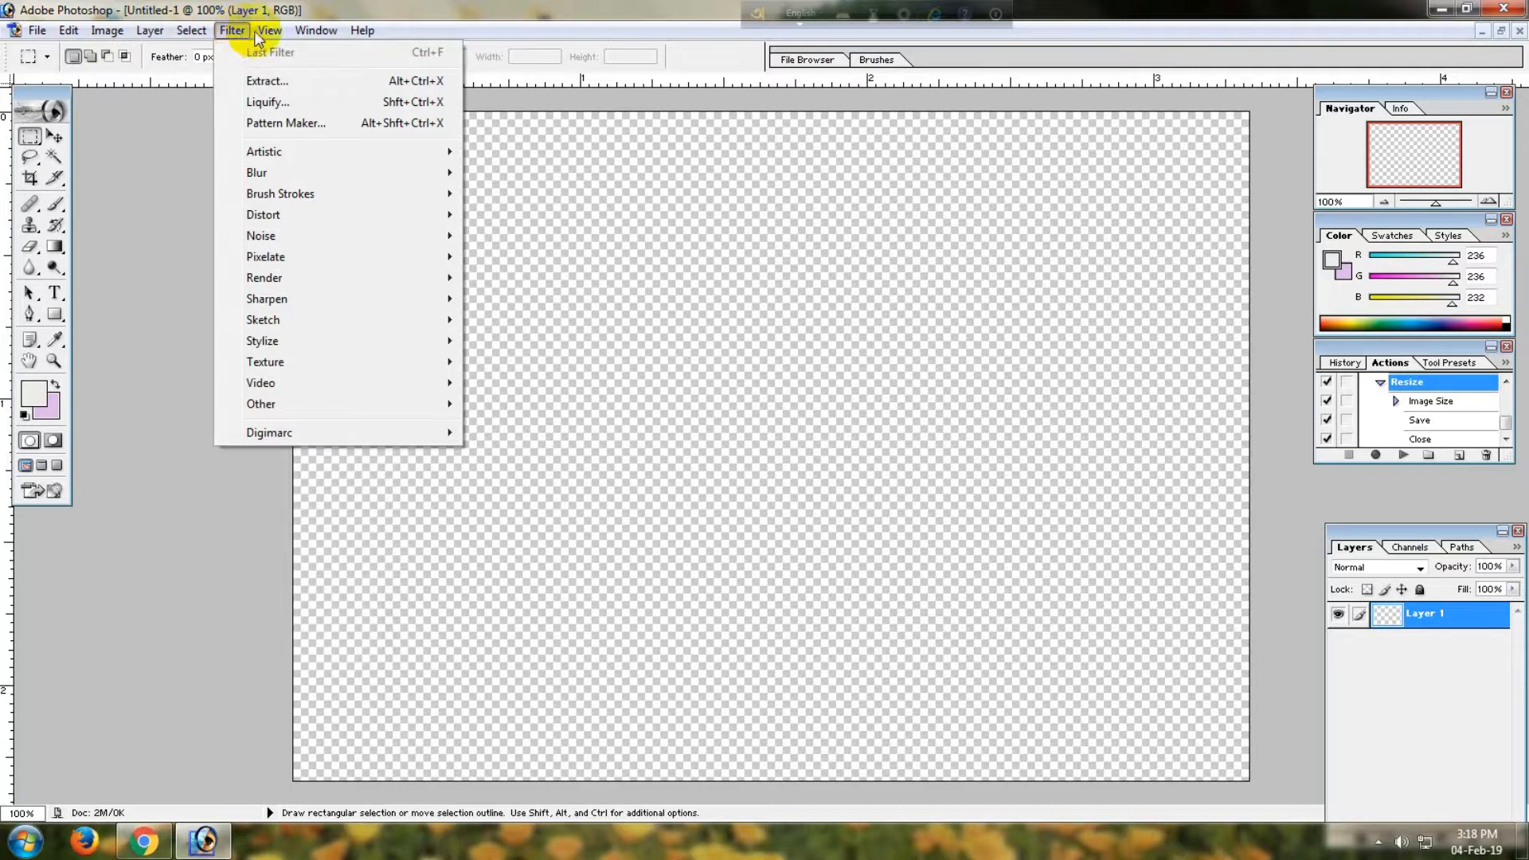
left_click(145, 33)
left_click(145, 33)
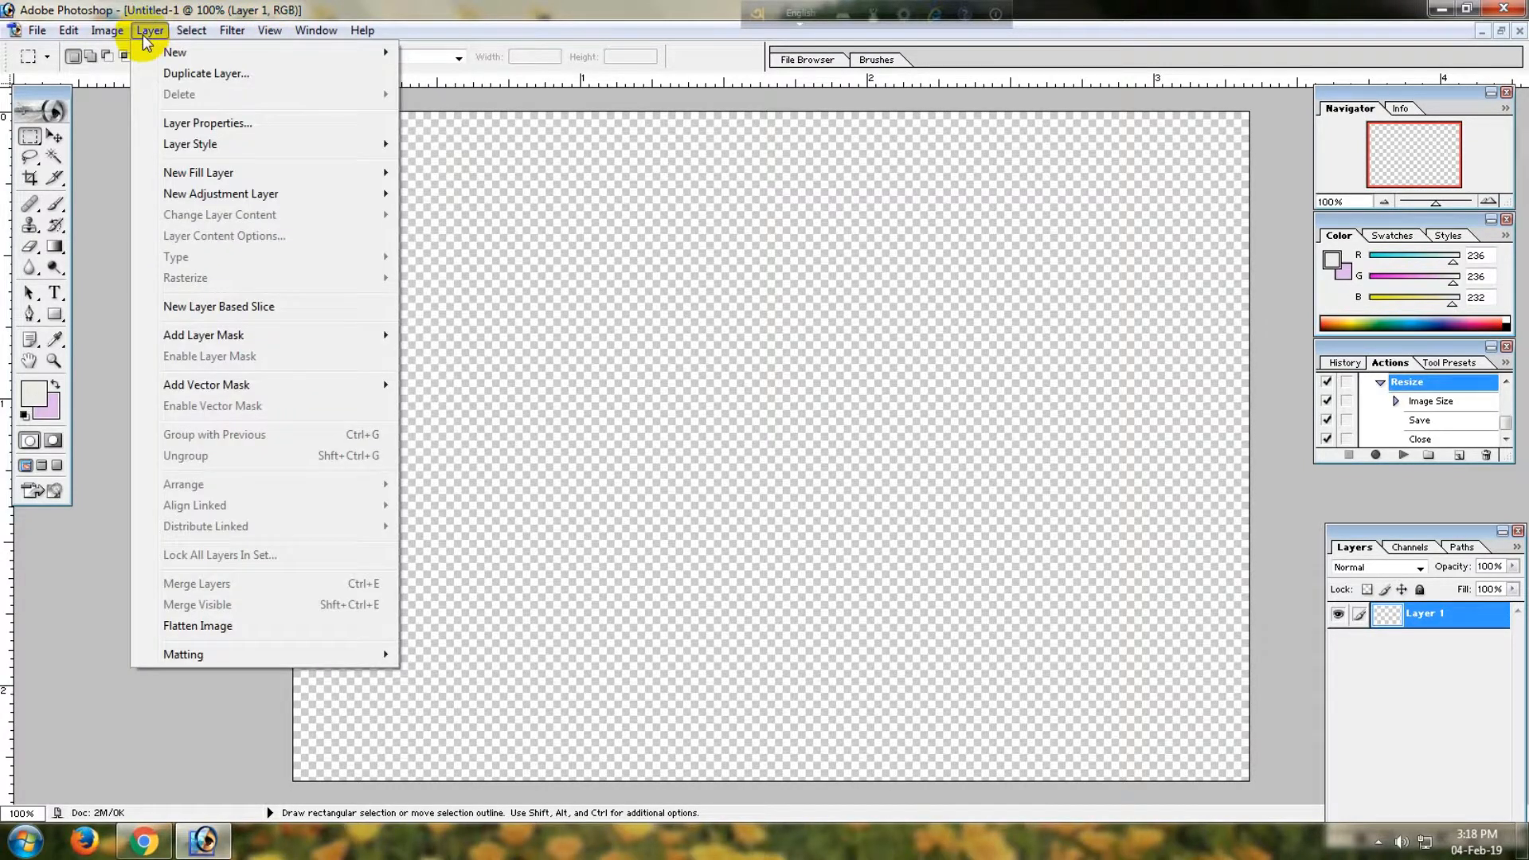
mouse_move(96, 37)
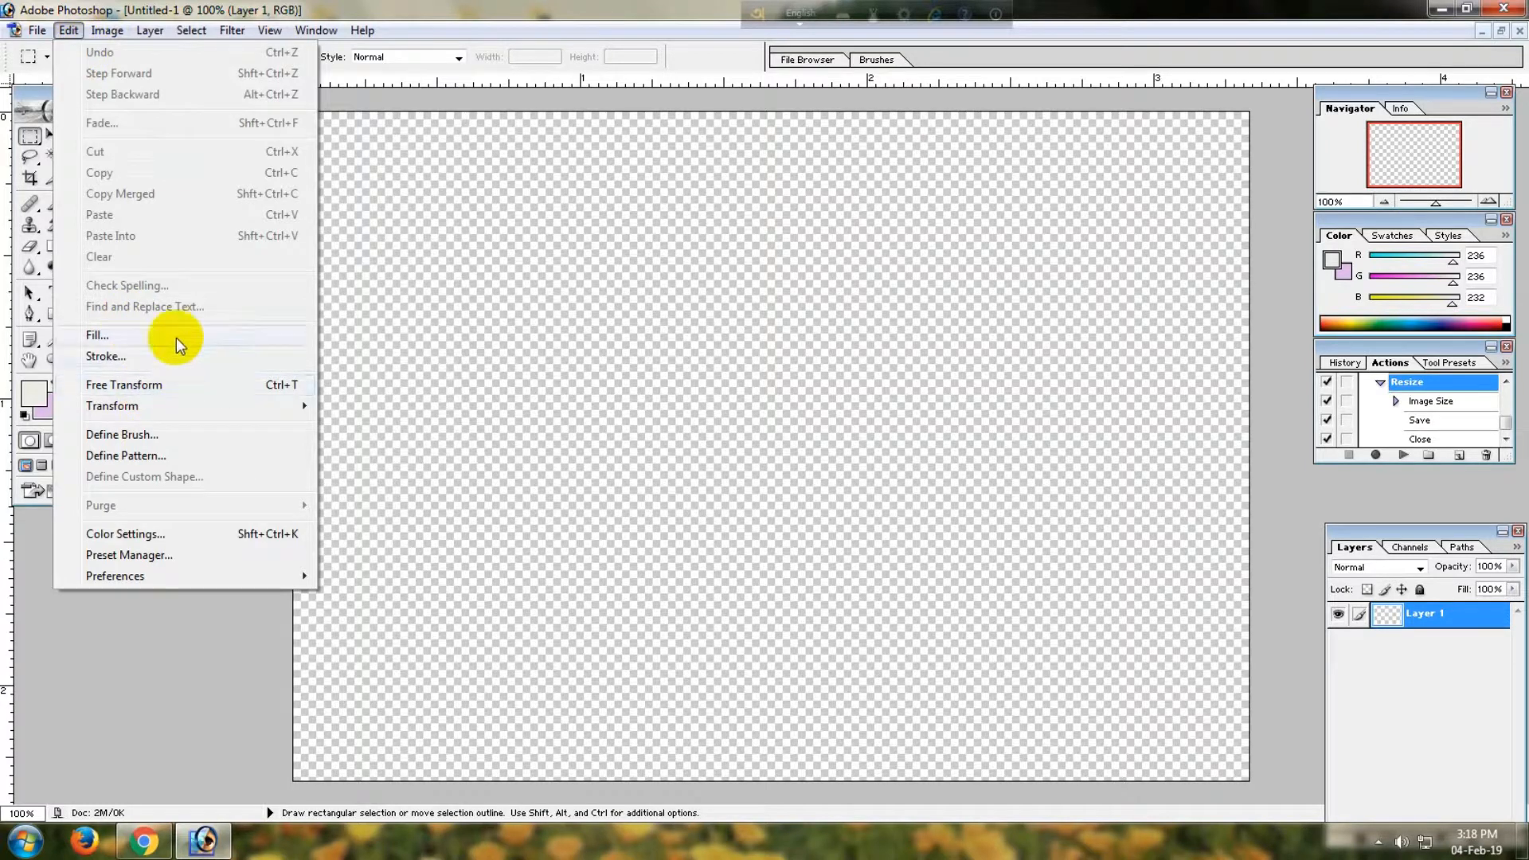
left_click(126, 336)
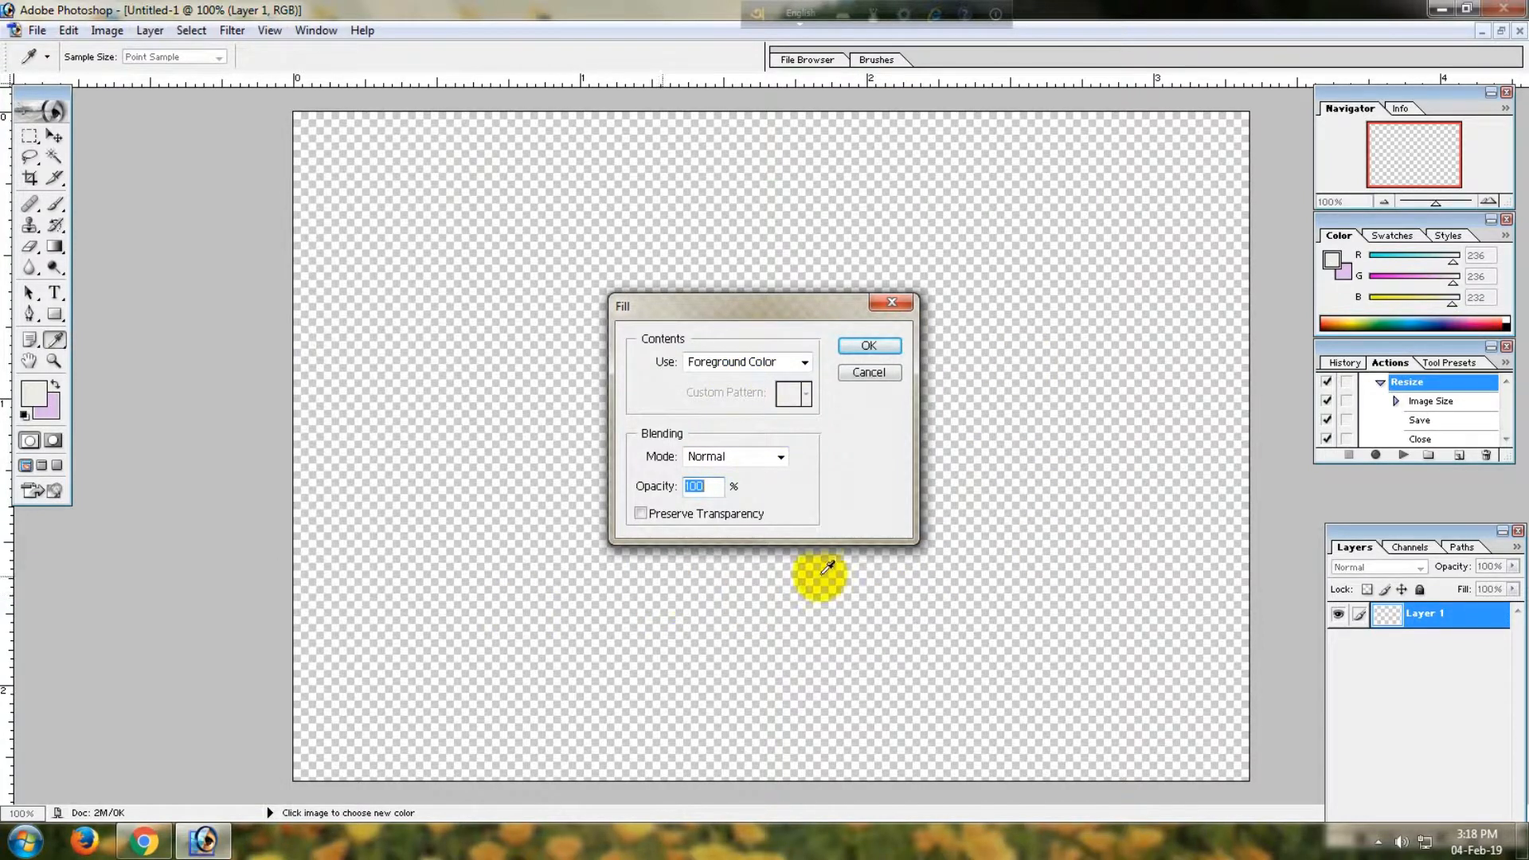
left_click(862, 349)
key("m")
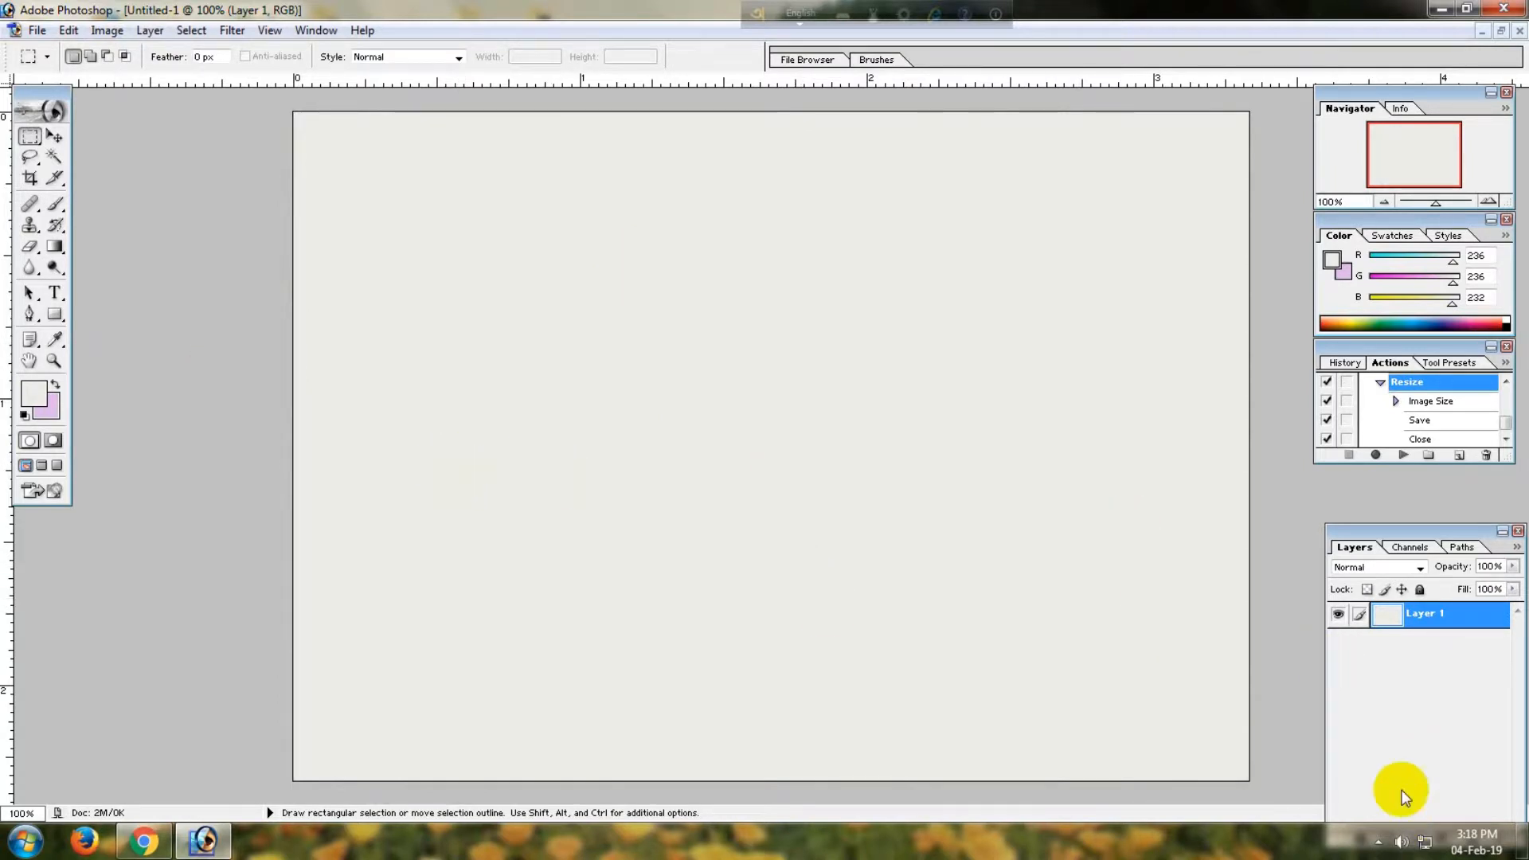
- Move the Layers palette up so it sits directly beneath the Actions palette
scroll(1431, 756, "up", 1)
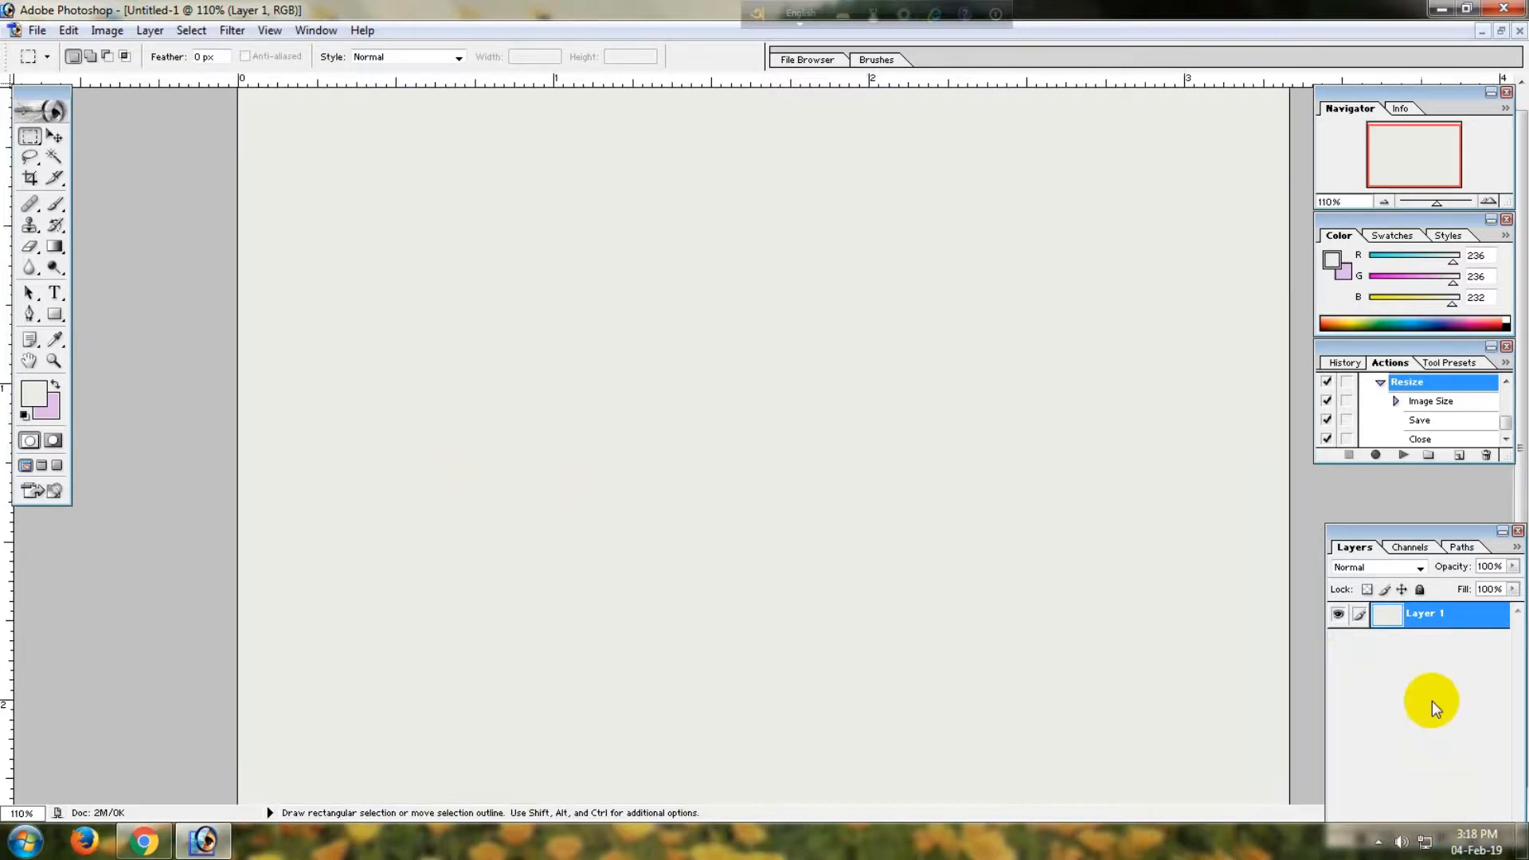
left_click_drag(1413, 507, 1410, 470)
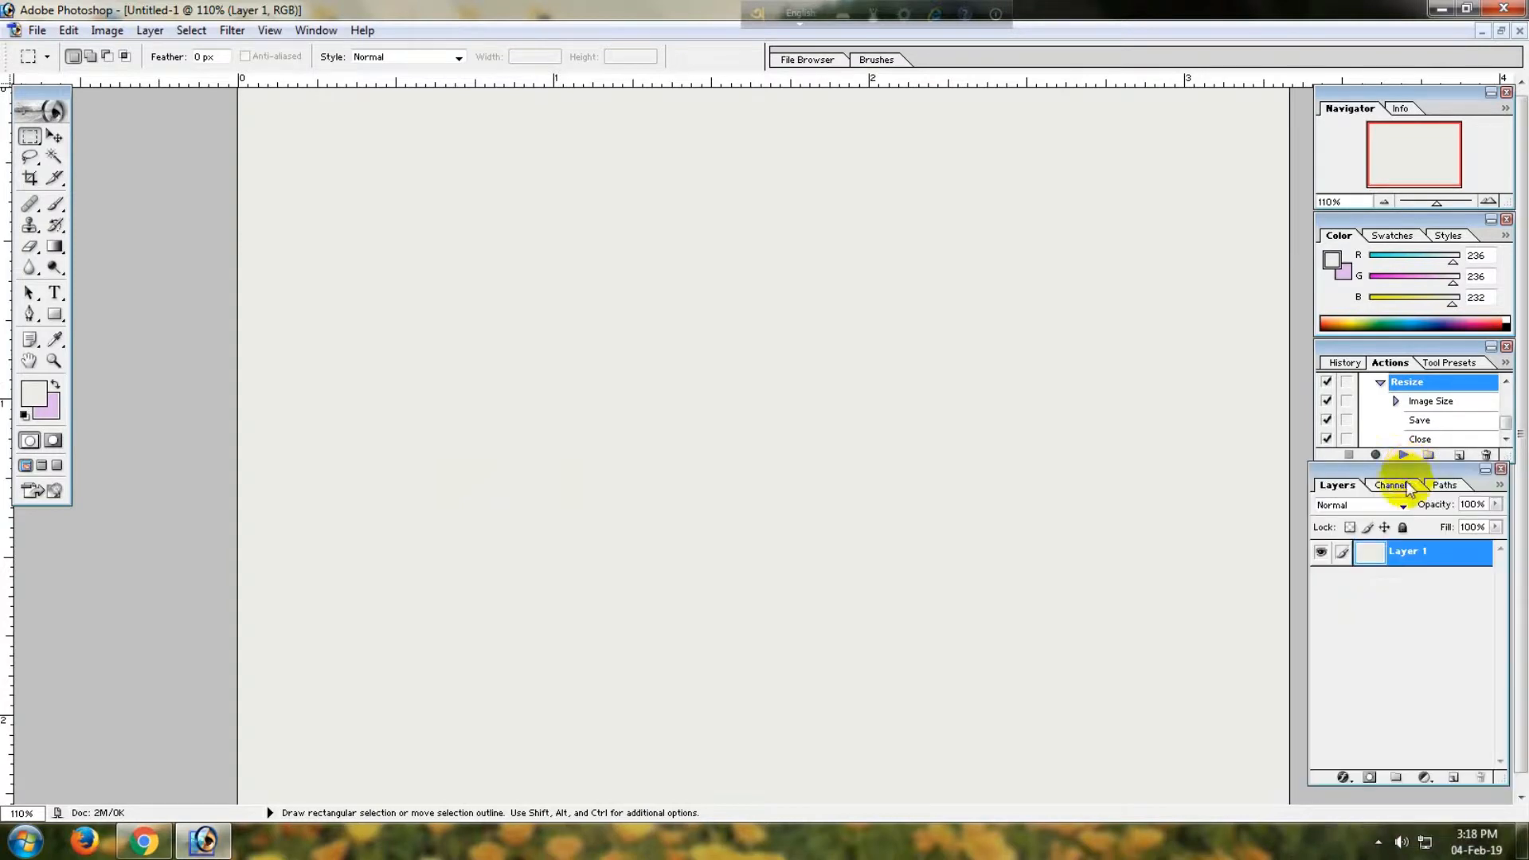
left_click_drag(1387, 468, 1392, 472)
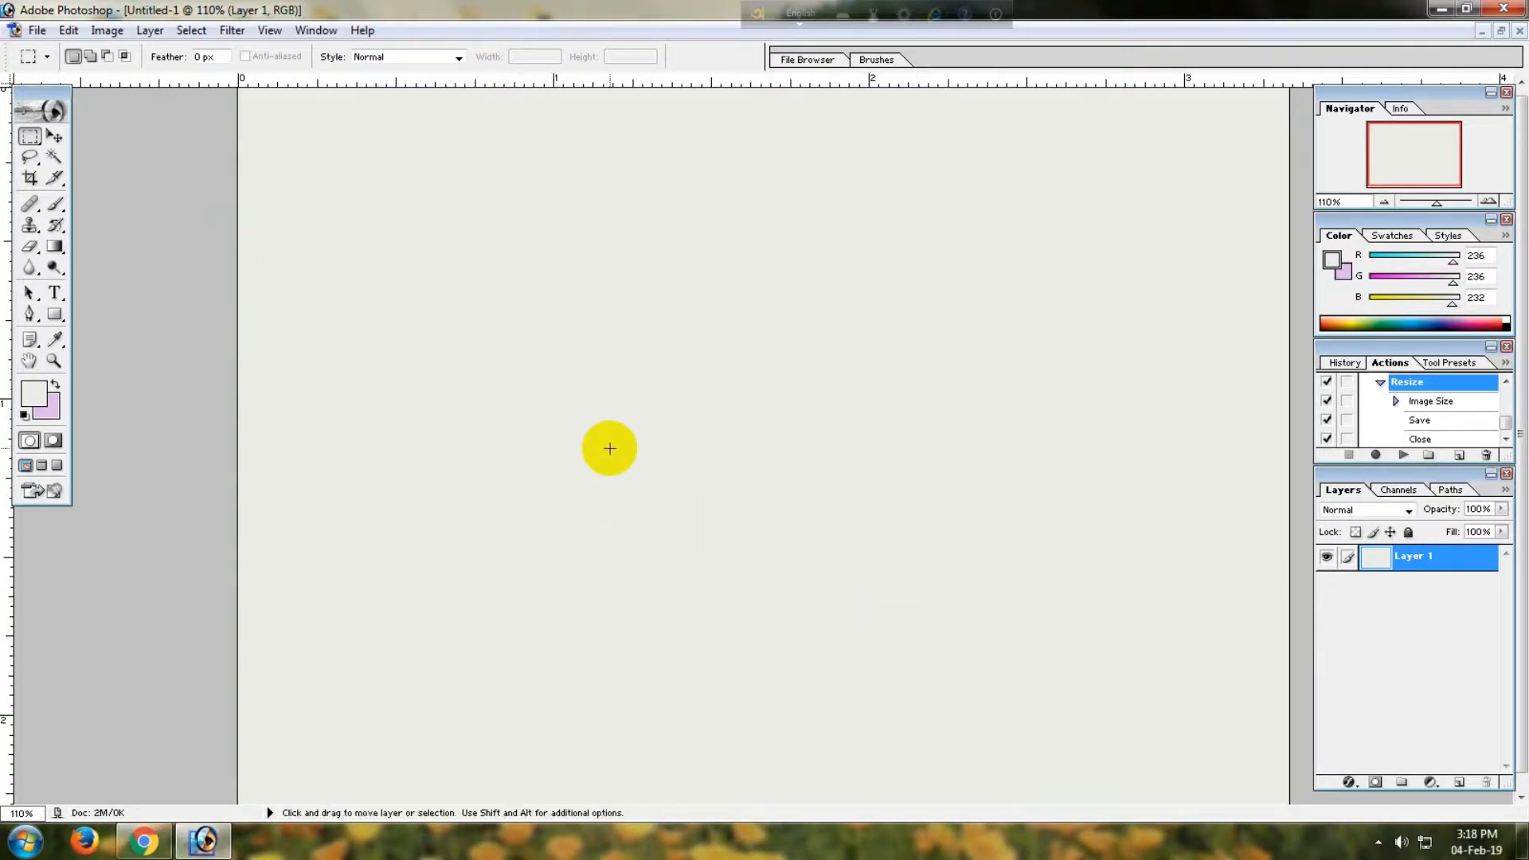
key("ctrl+minus")
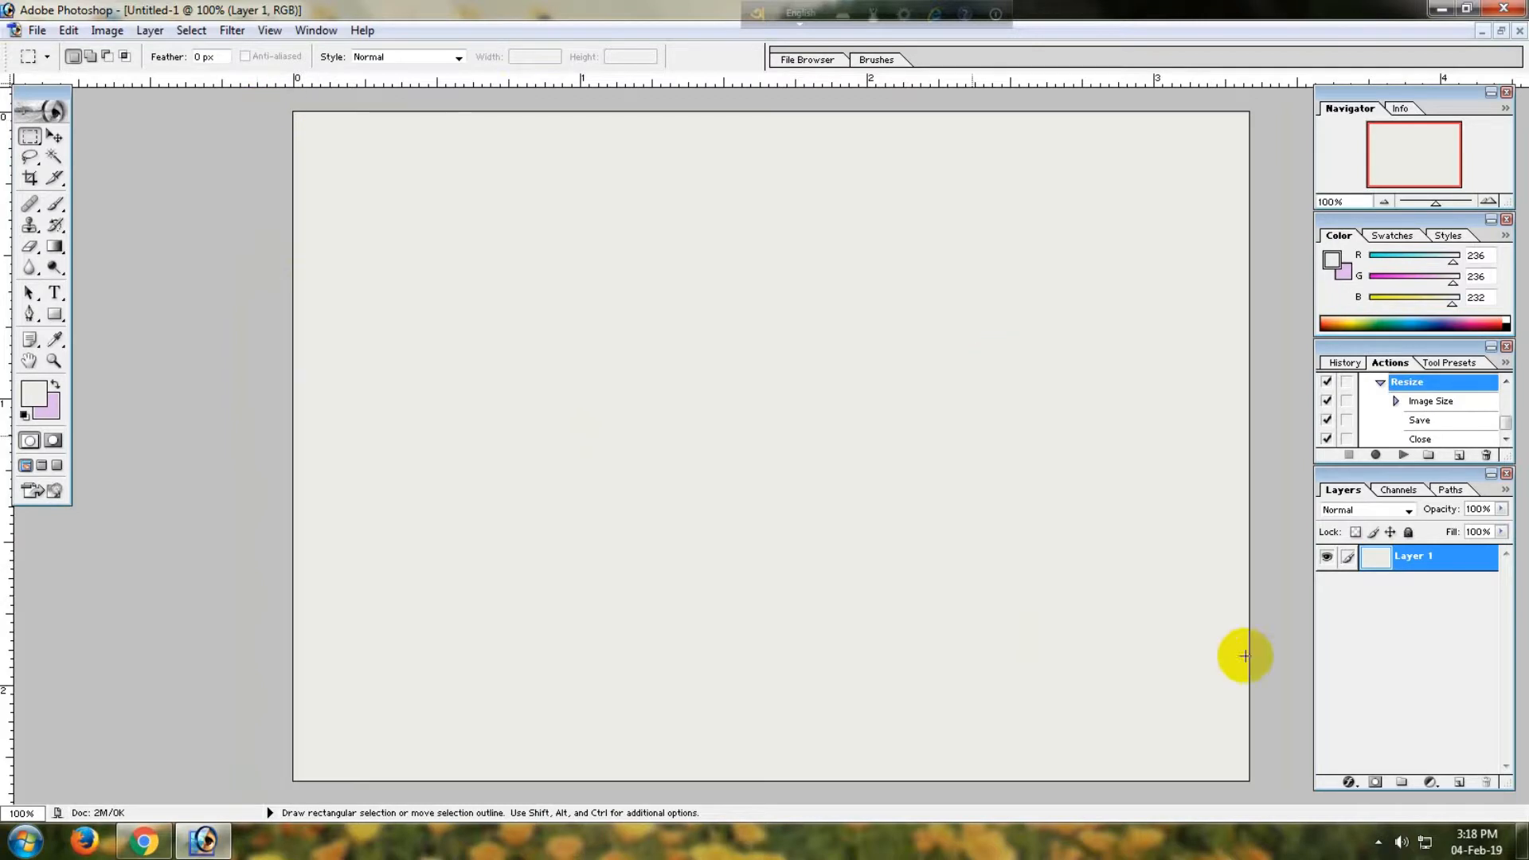
- Add a new layer above Layer 1 and enter the text "Joy" in Brush Script MT Italic at 100 pt
left_click(1462, 783)
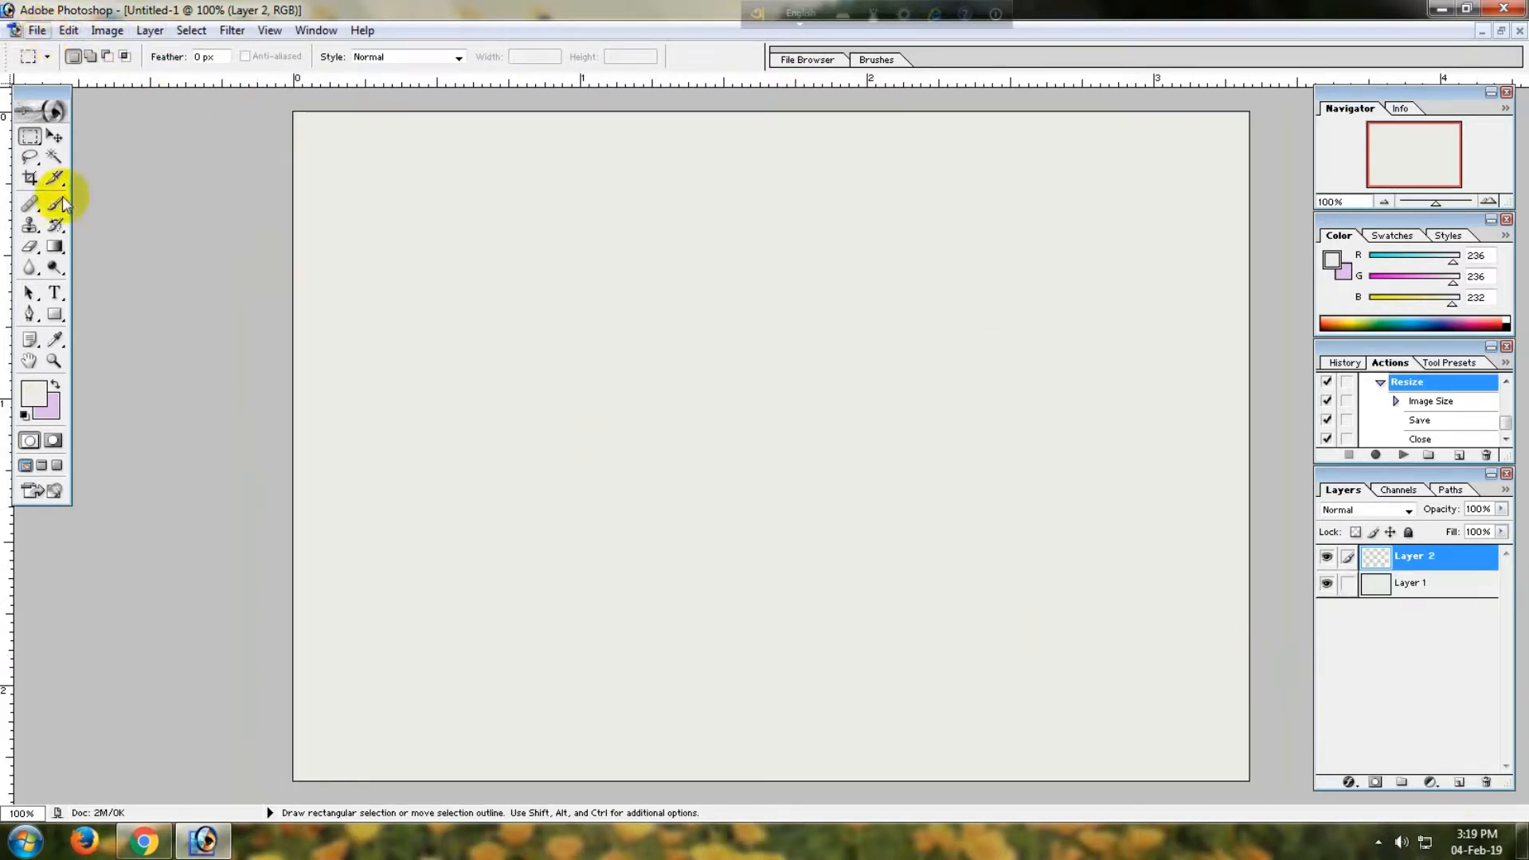
left_click(56, 294)
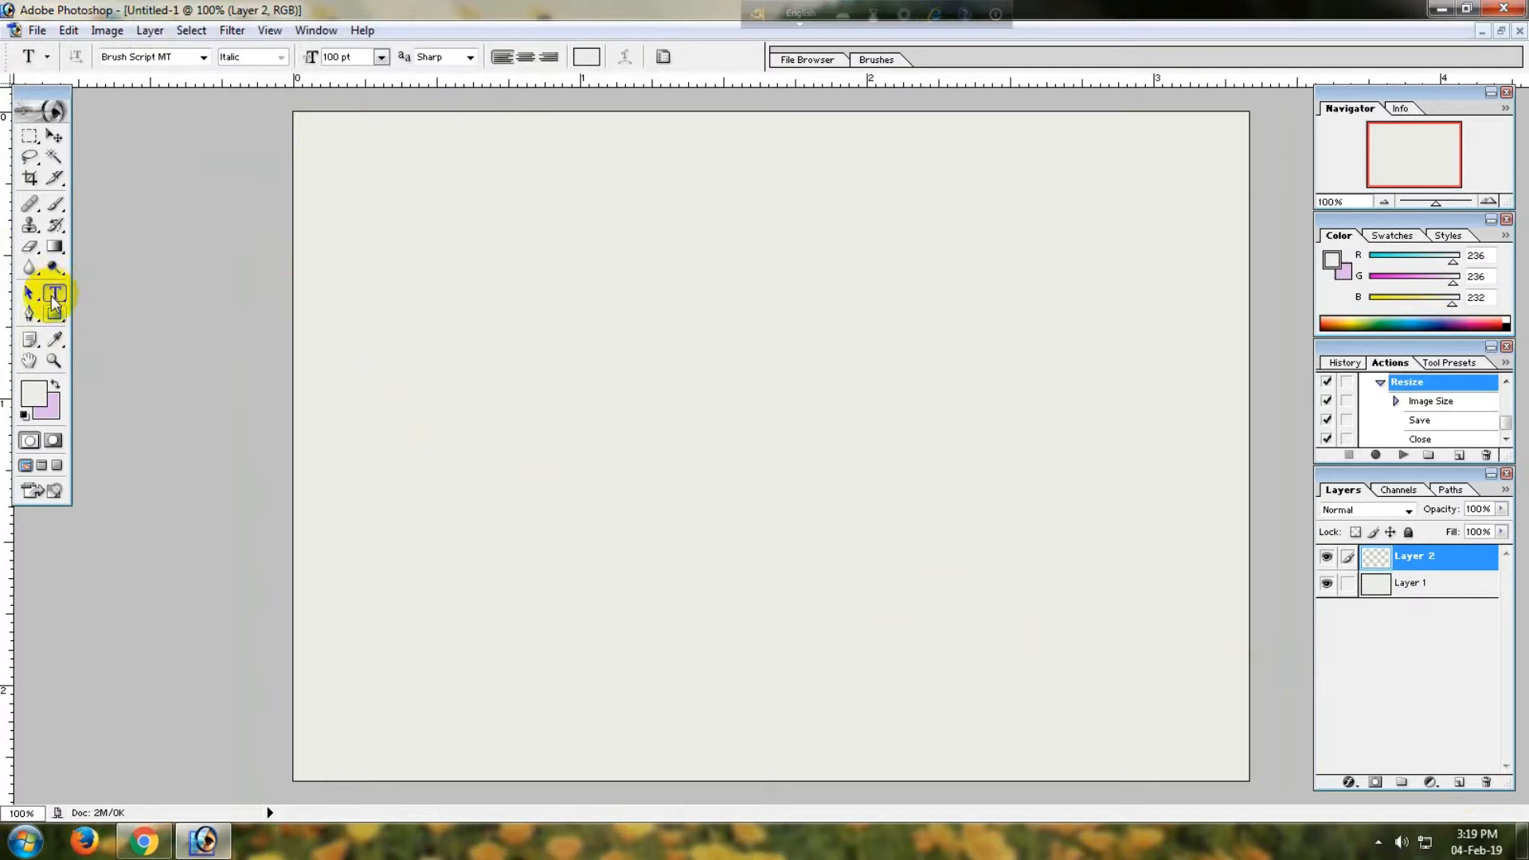
left_click(481, 402)
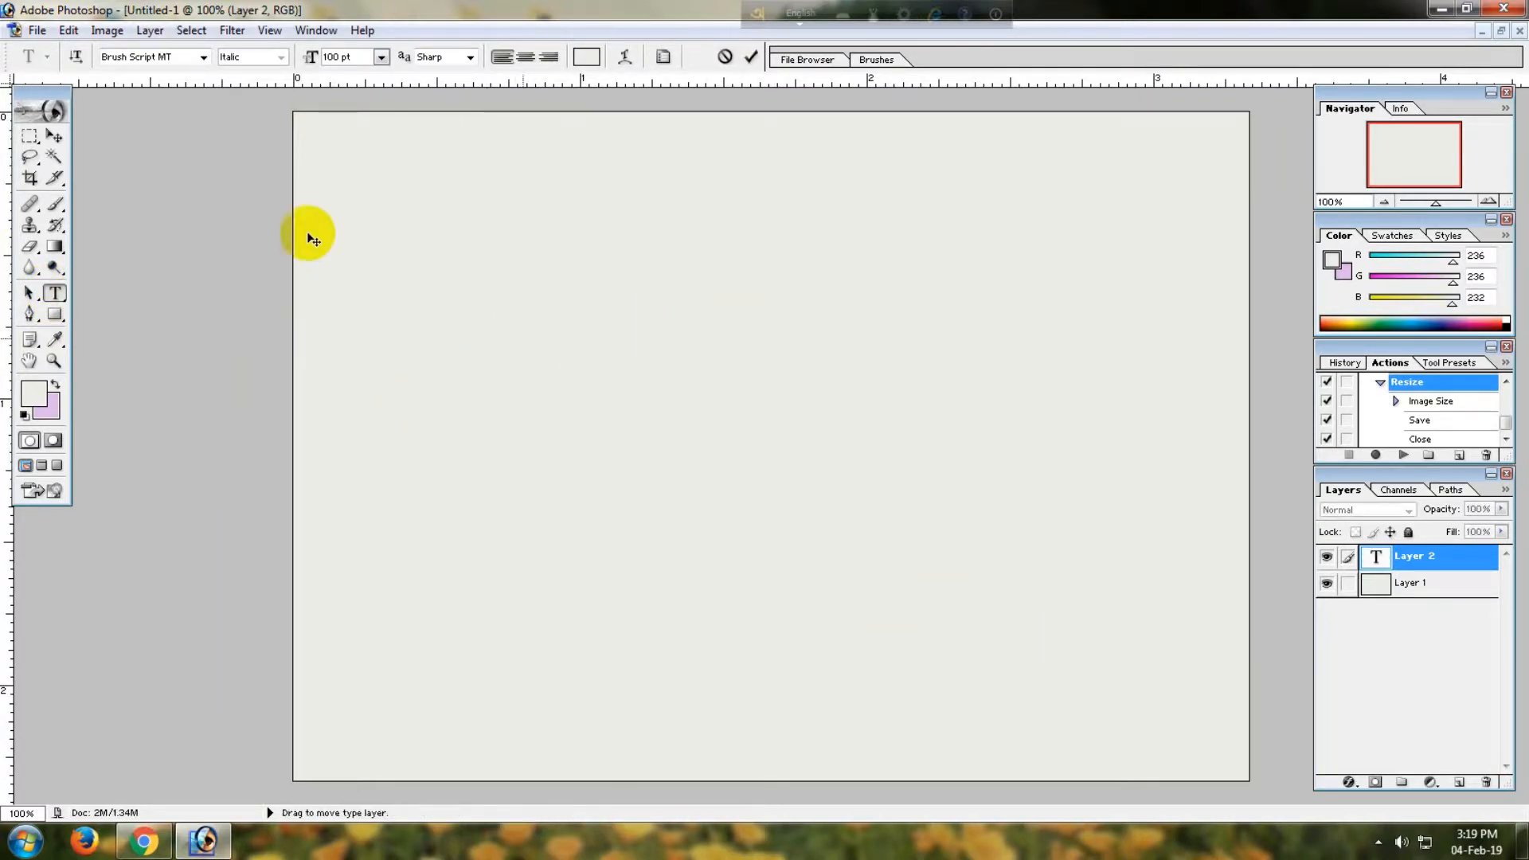
type("Te")
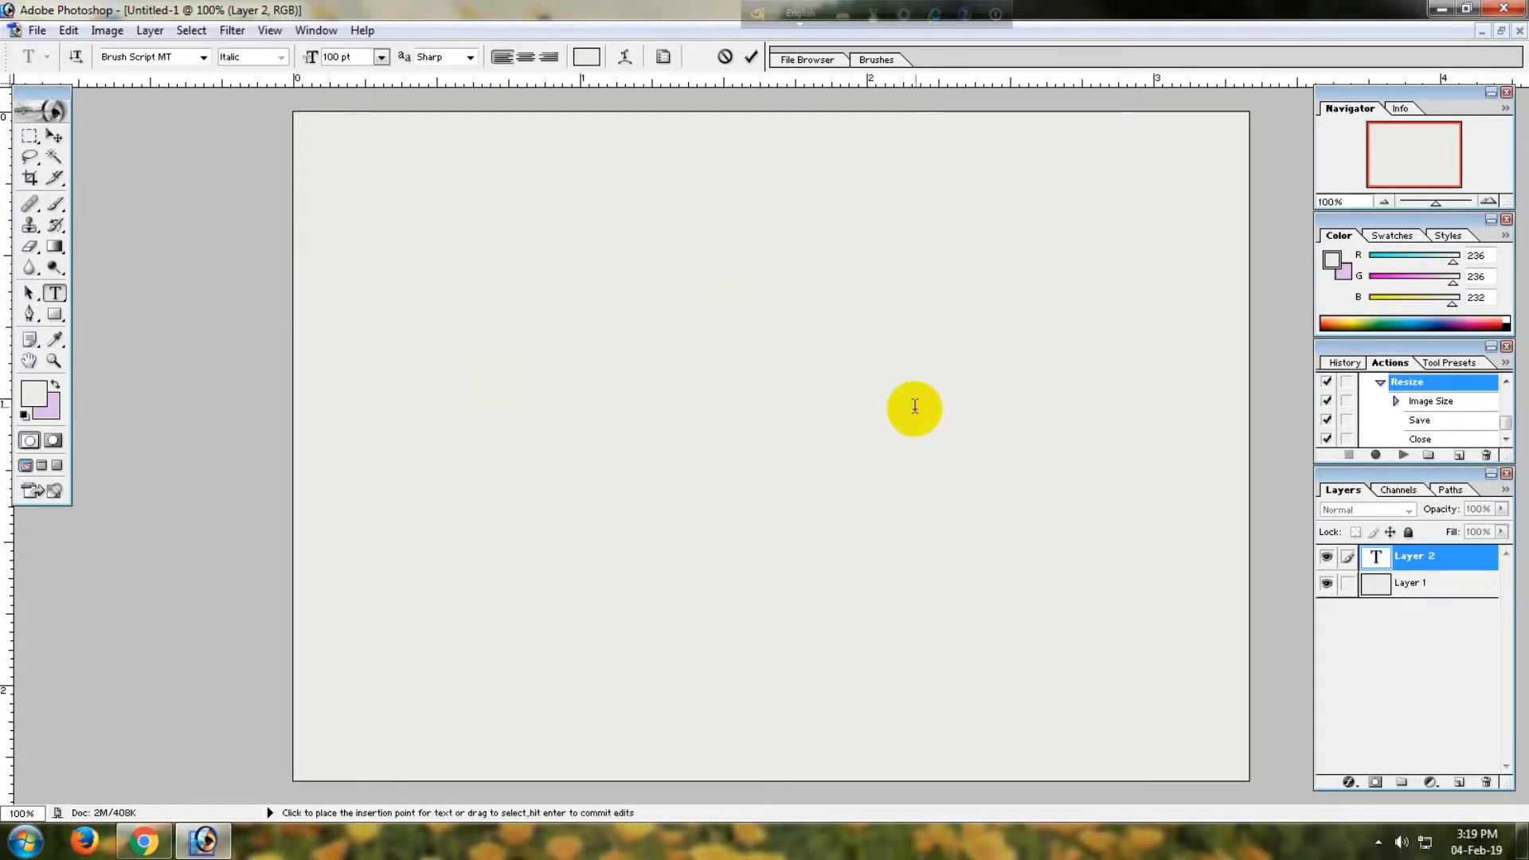
- Color the "Joy" text white (FFFFFE) and move it to the middle of the canvas
double_click(528, 345)
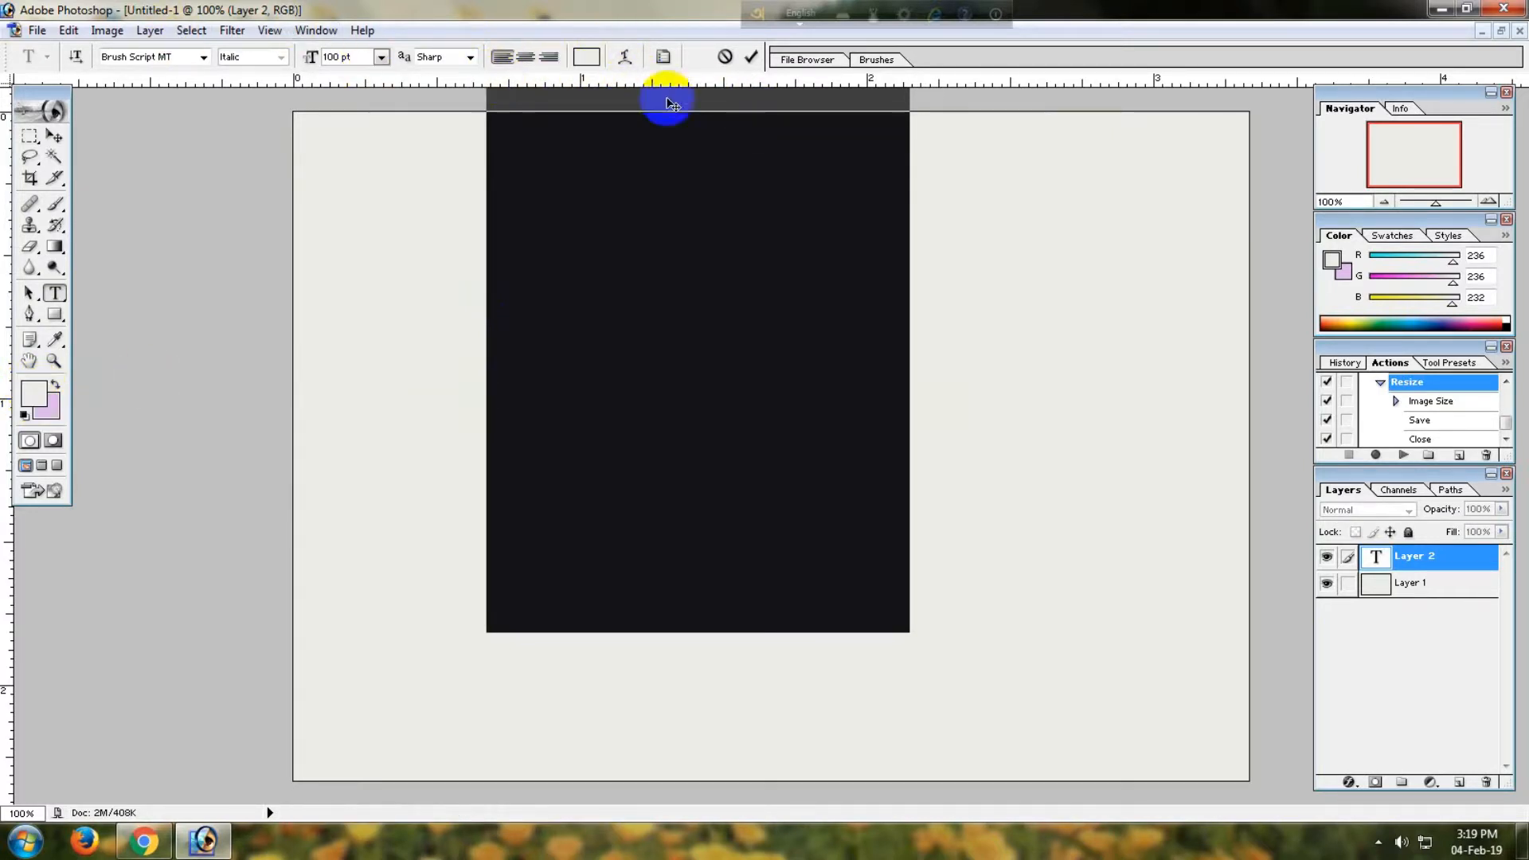
left_click(591, 54)
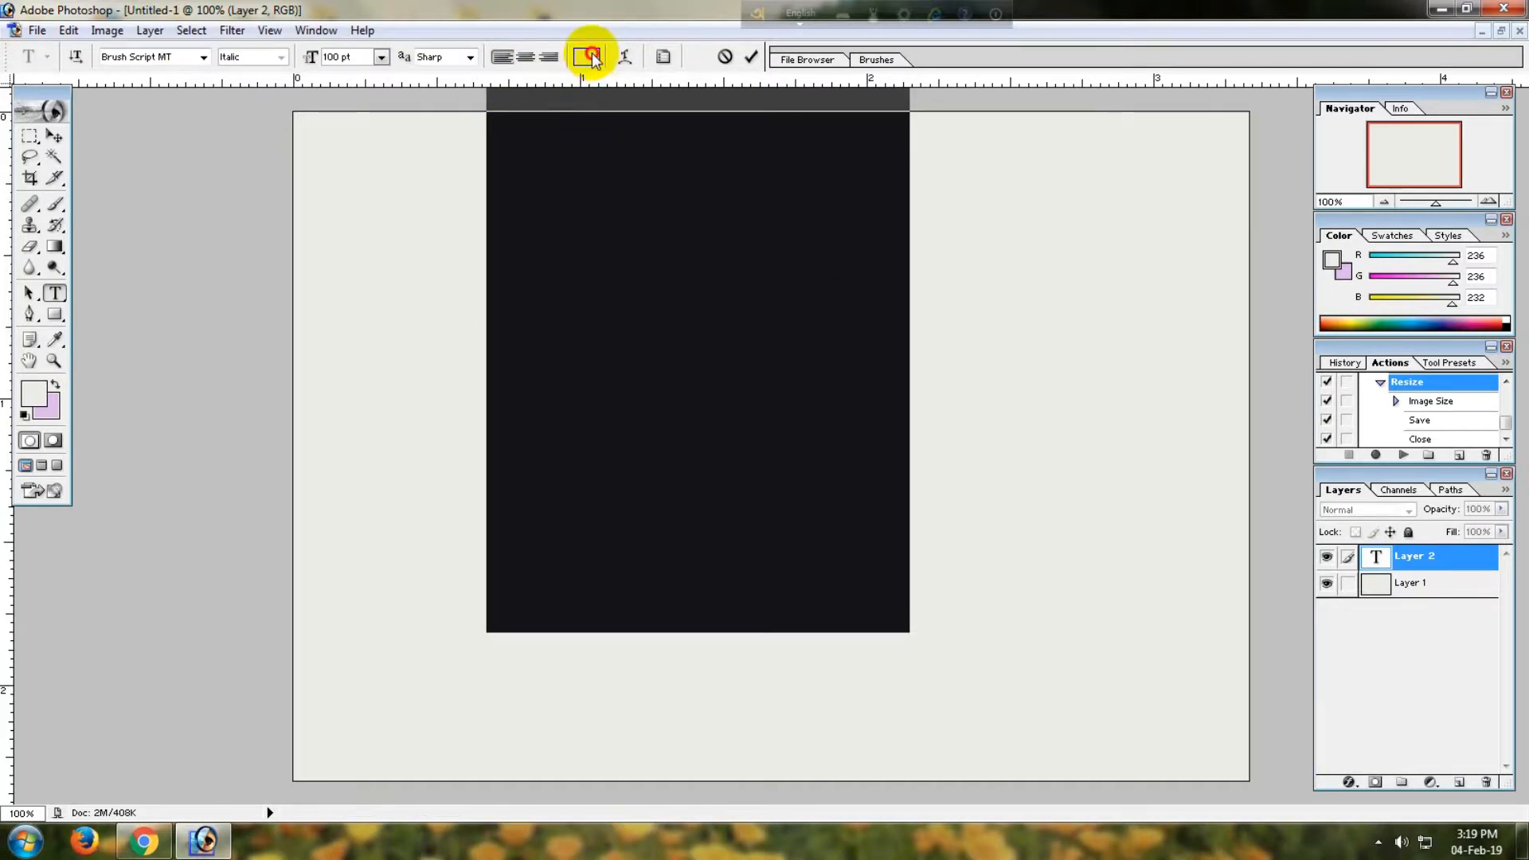
left_click_drag(287, 373, 252, 327)
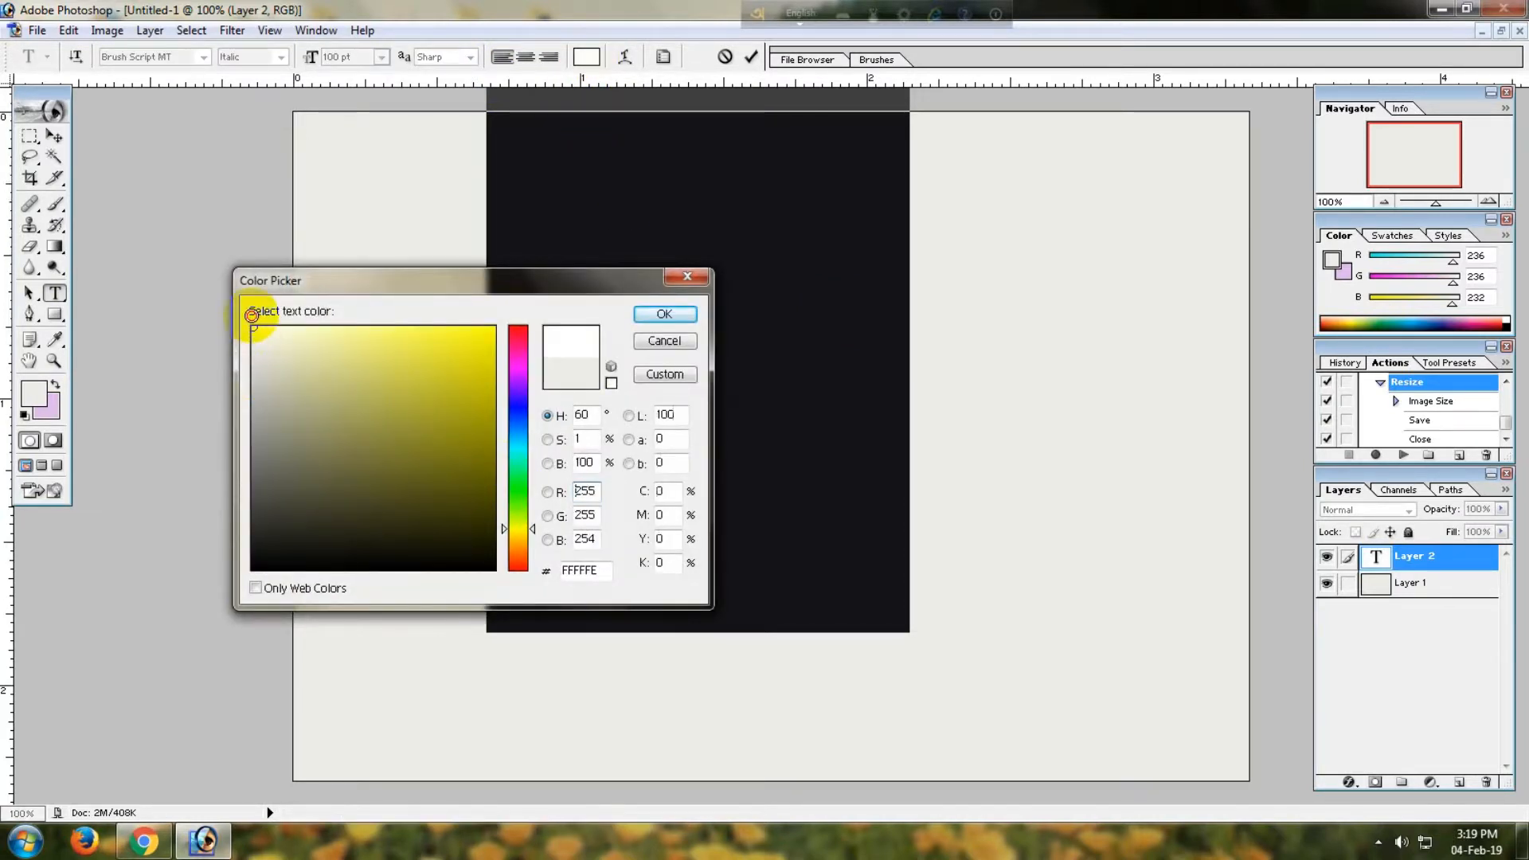
left_click(665, 315)
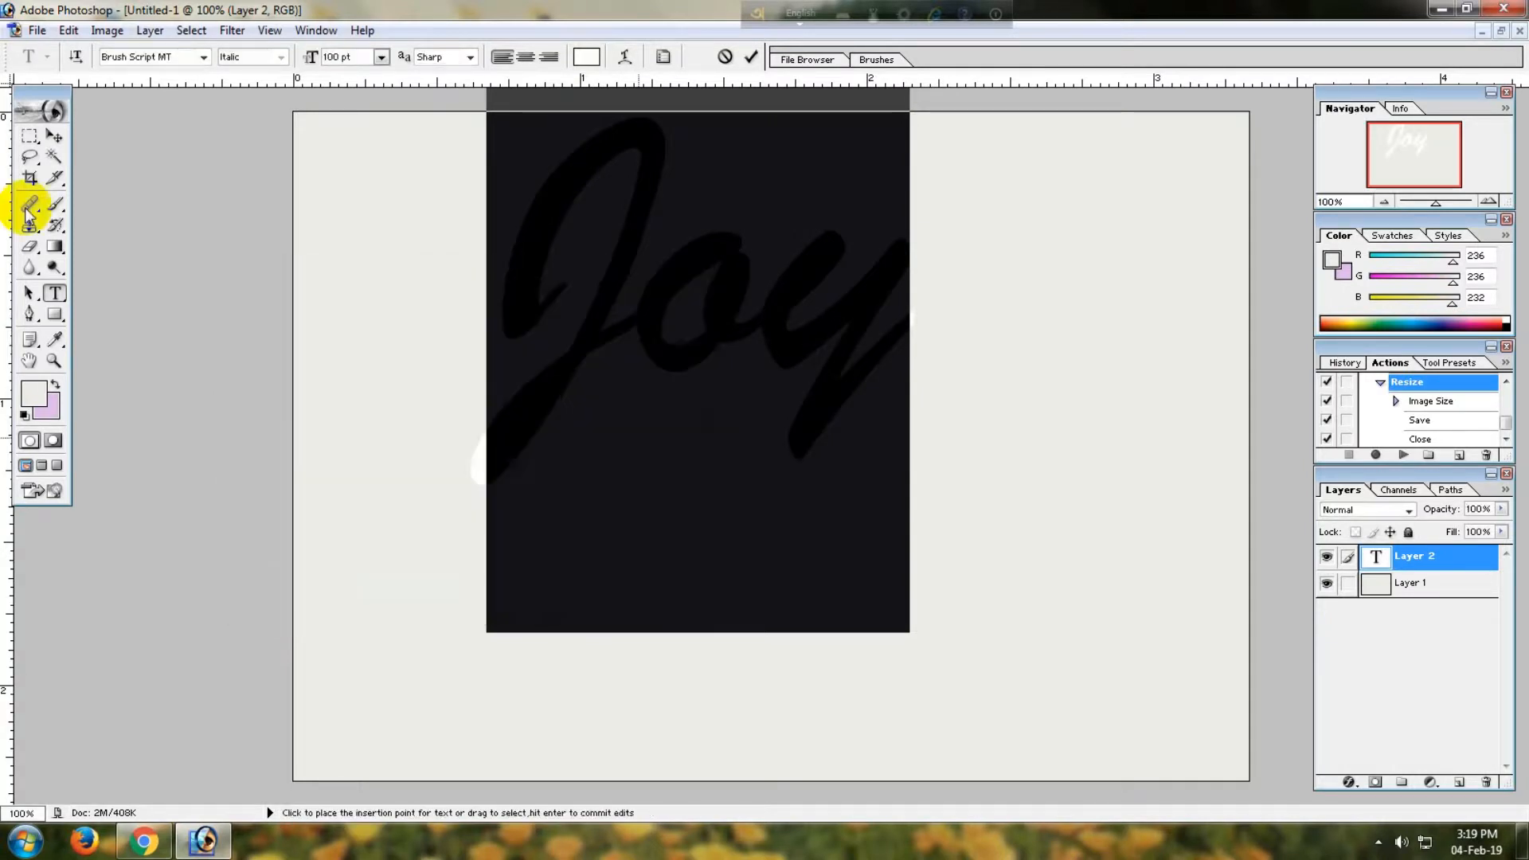
left_click(55, 136)
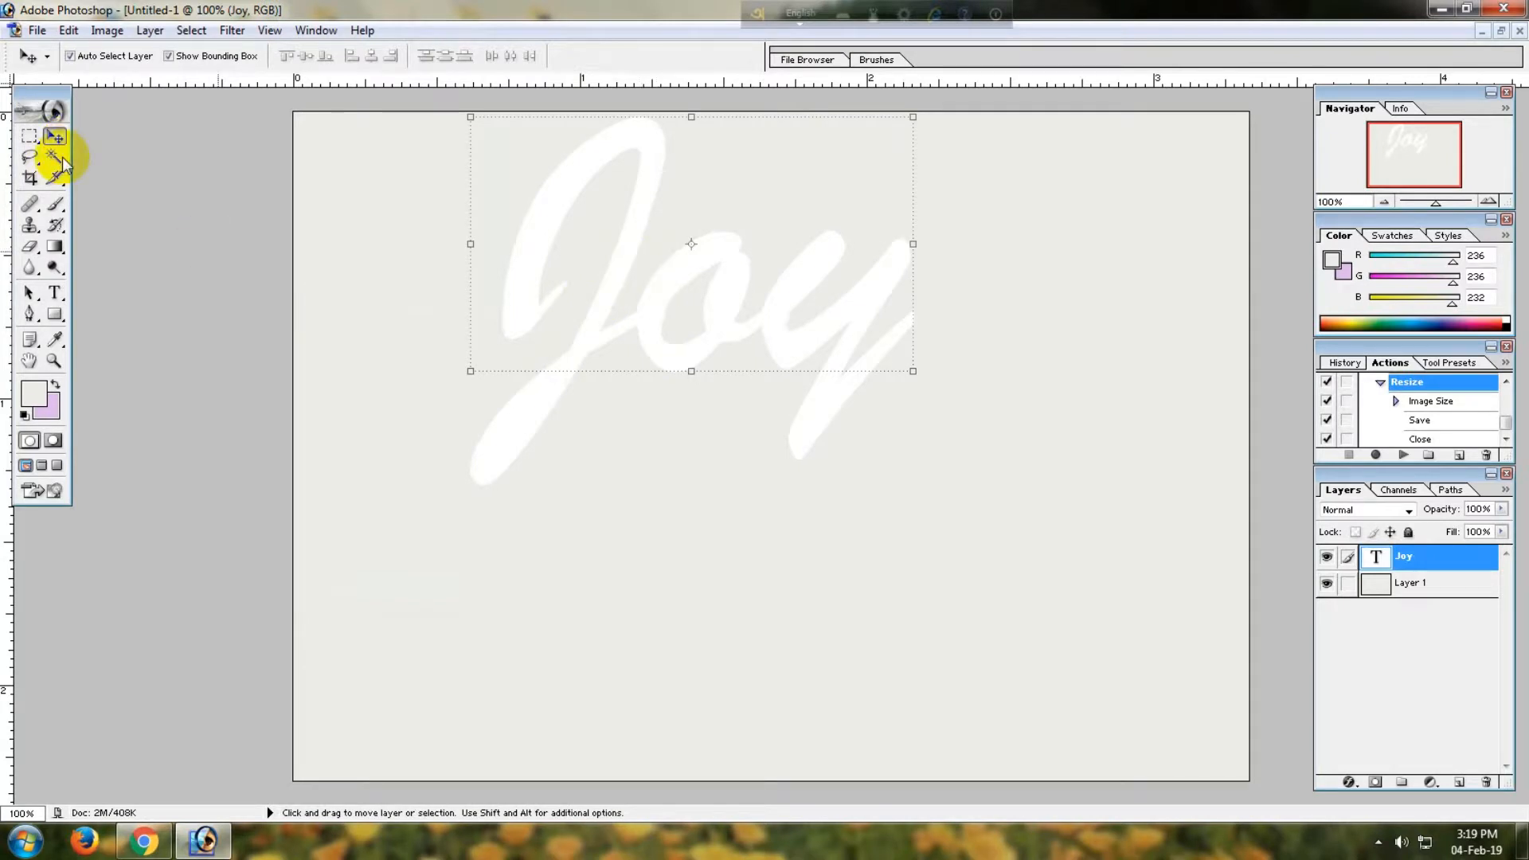
left_click_drag(573, 205, 651, 380)
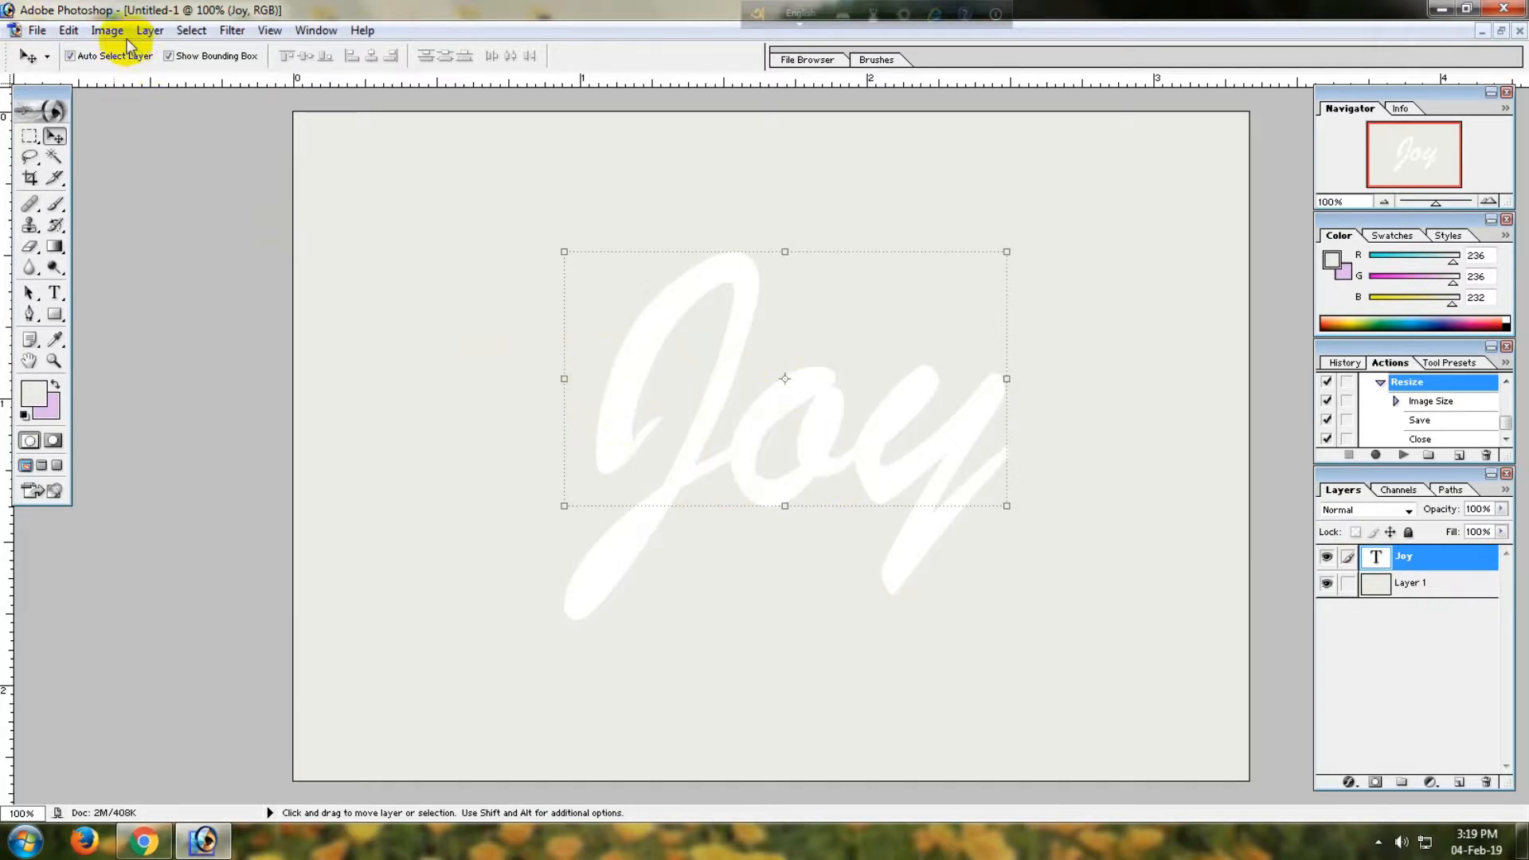
- Add a Drop Shadow effect to the "Joy" text layer and move the settings window aside to uncover the text
left_click(150, 30)
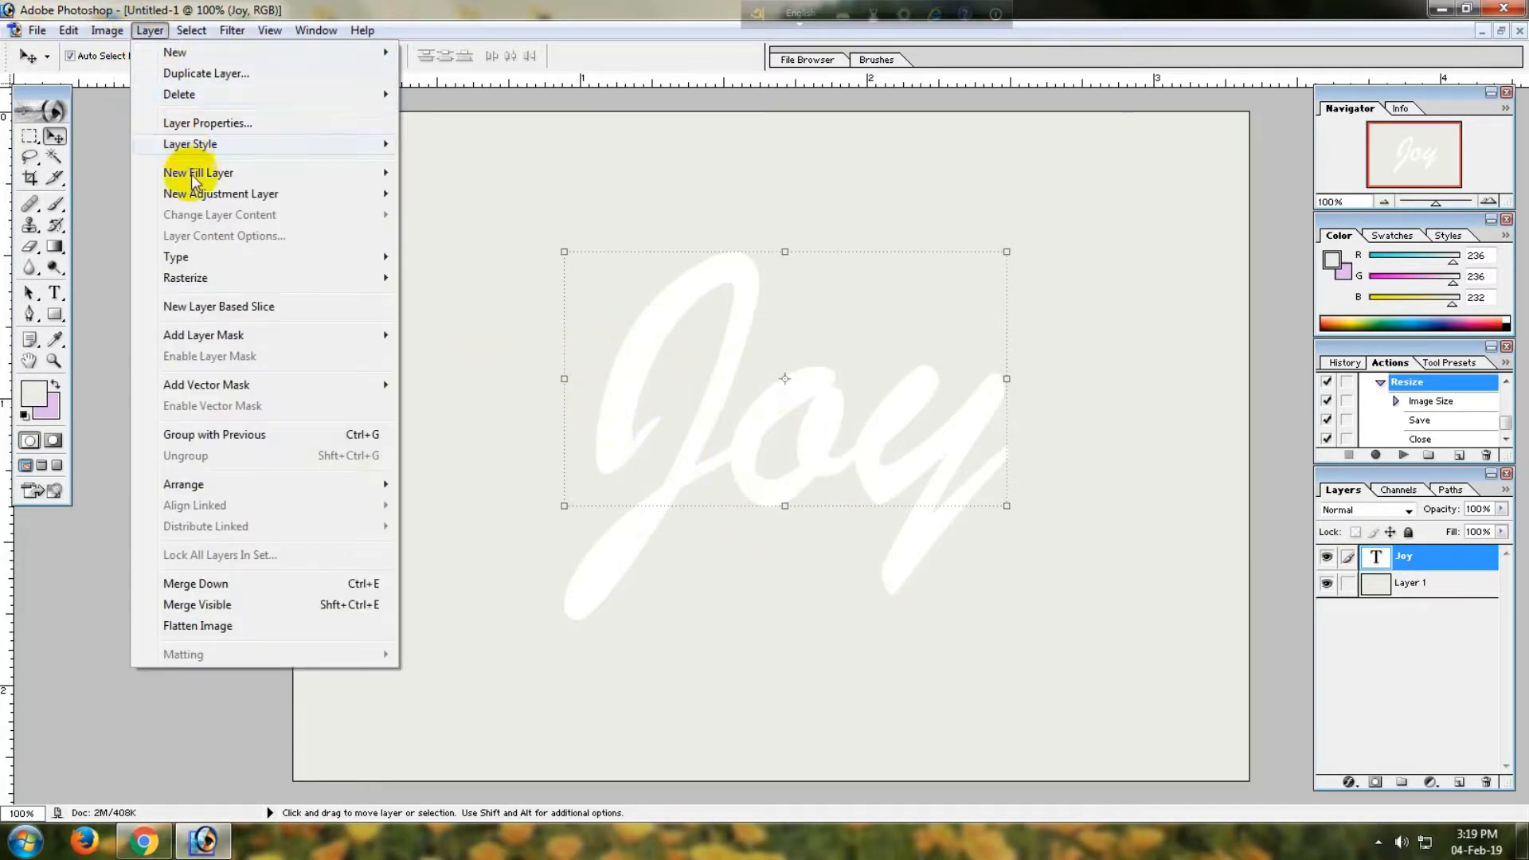
mouse_move(194, 144)
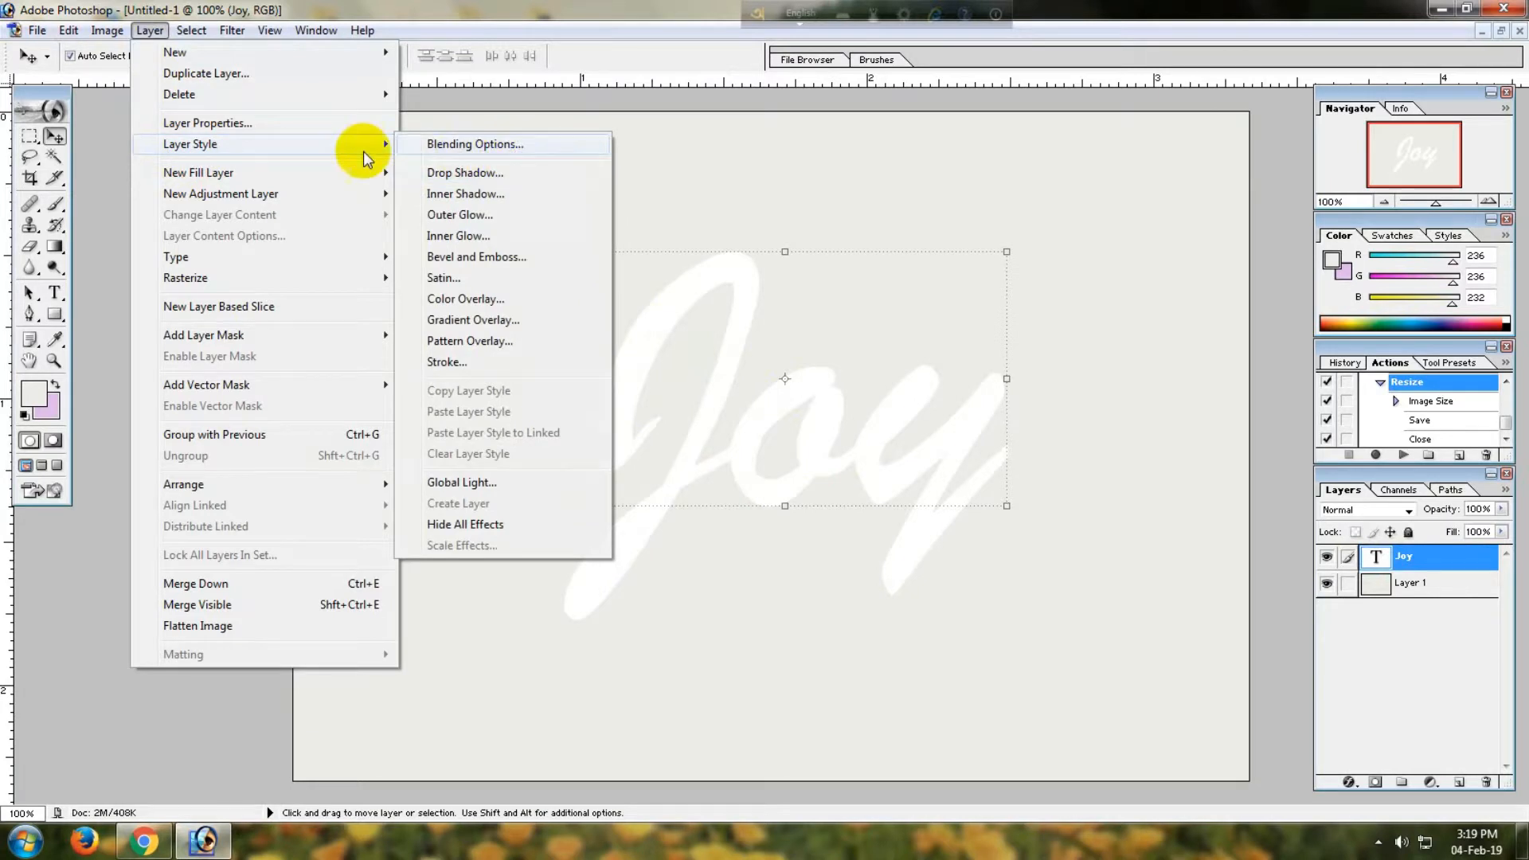
left_click(467, 174)
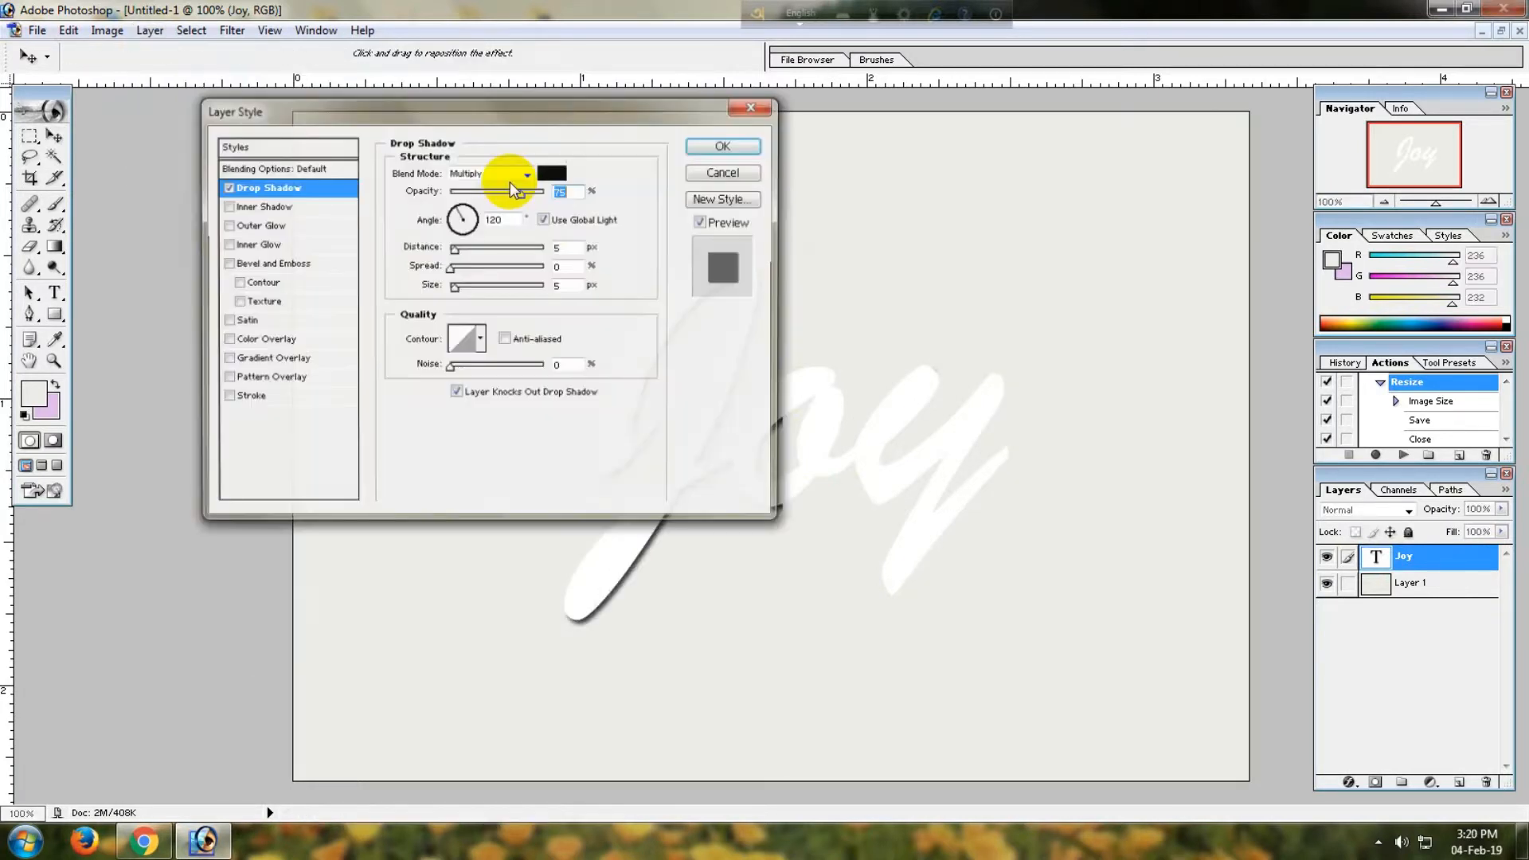
left_click_drag(520, 121, 365, 132)
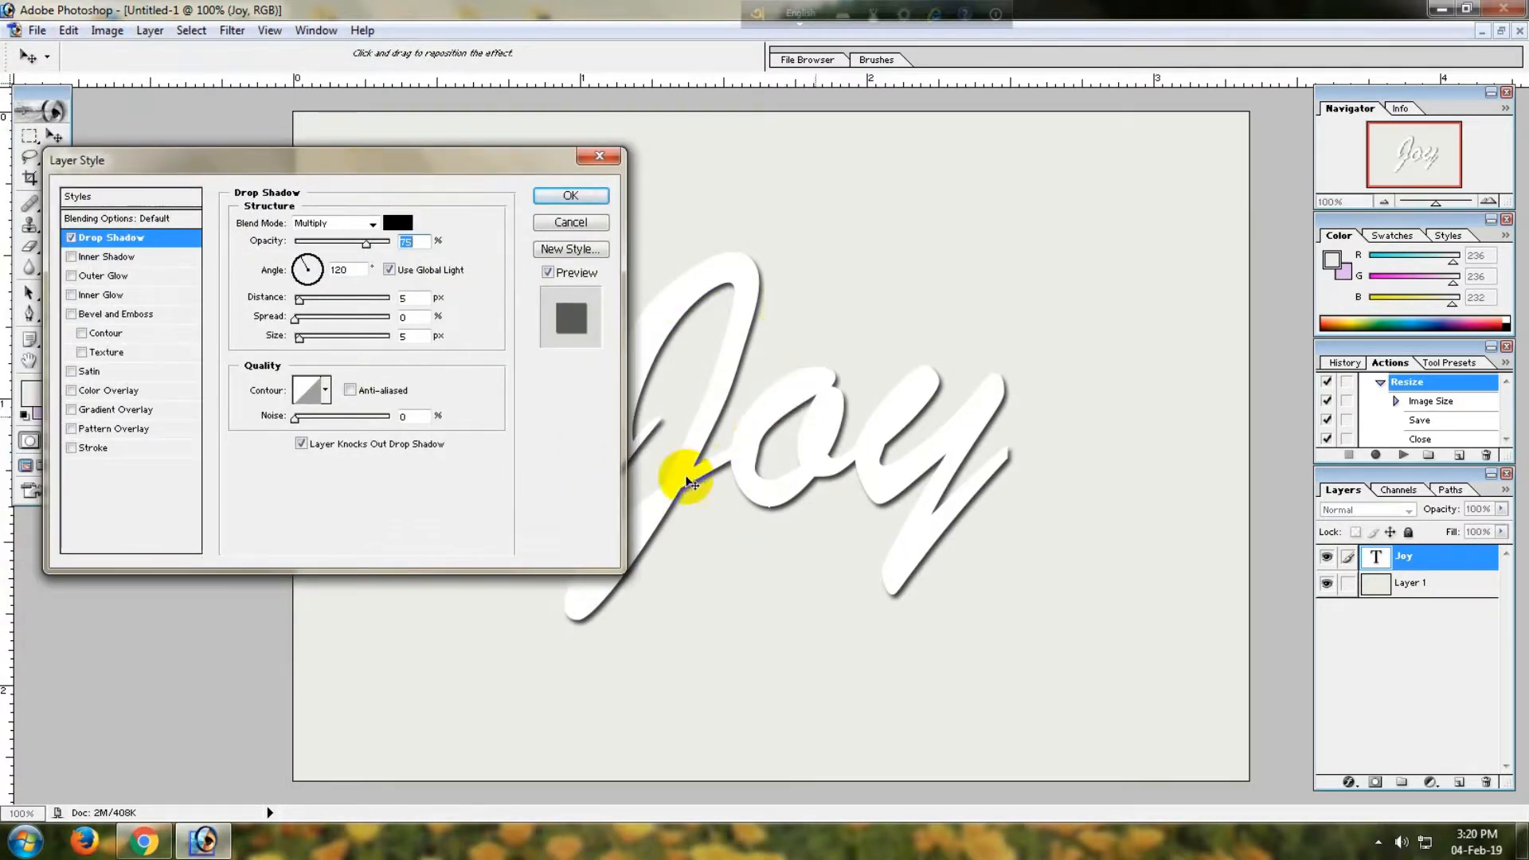
- Set the drop shadow color to a neutral grey, C3C3C3
left_click(397, 223)
left_click_drag(485, 357, 490, 326)
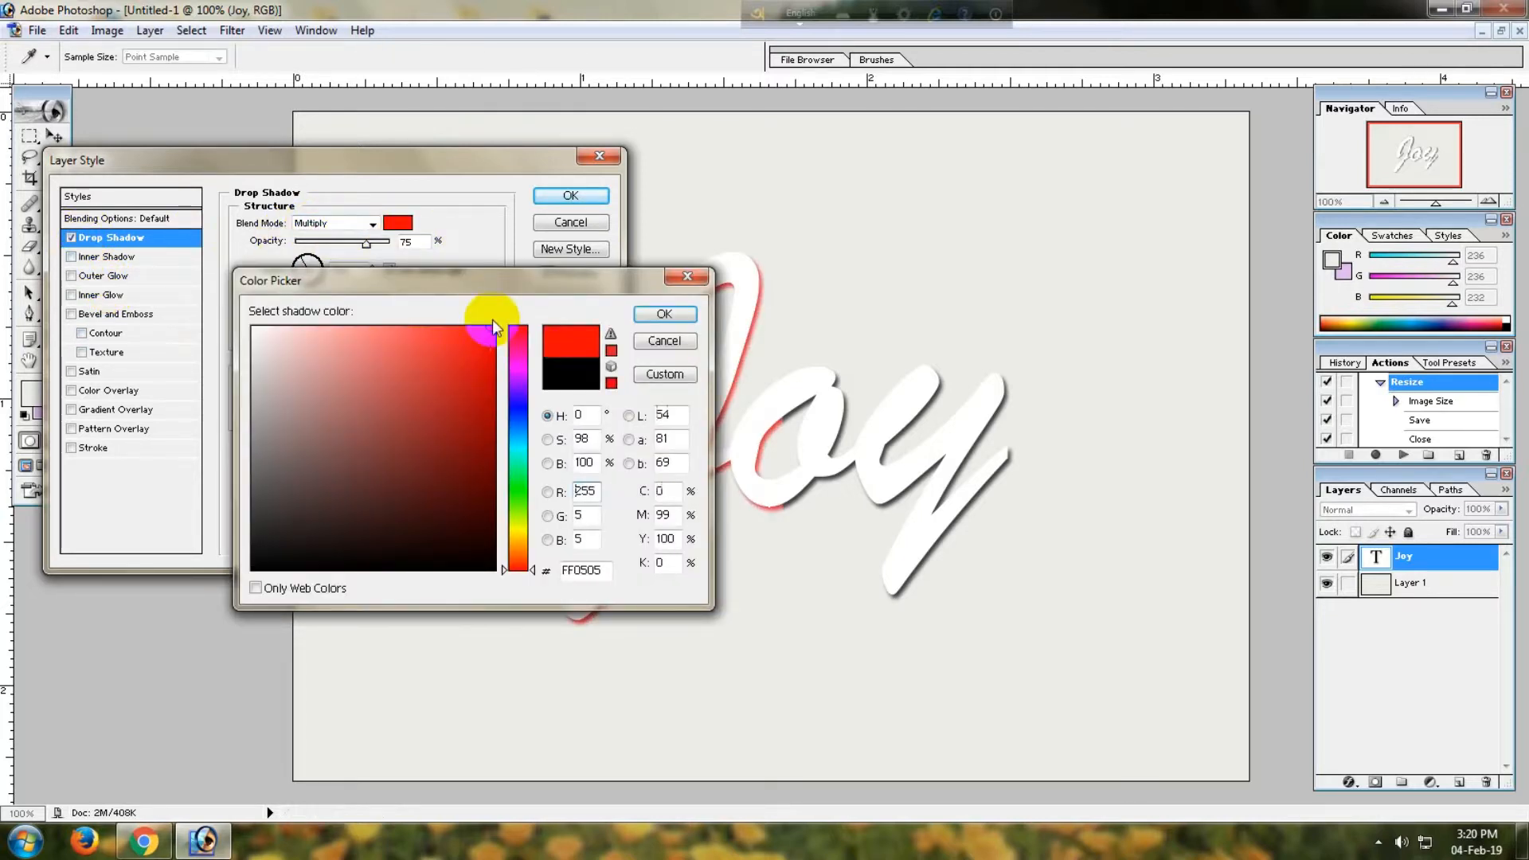
left_click(514, 467)
mouse_move(485, 337)
left_mouse_down()
mouse_move(430, 452)
mouse_move(472, 356)
left_mouse_up()
left_click_drag(256, 354, 254, 335)
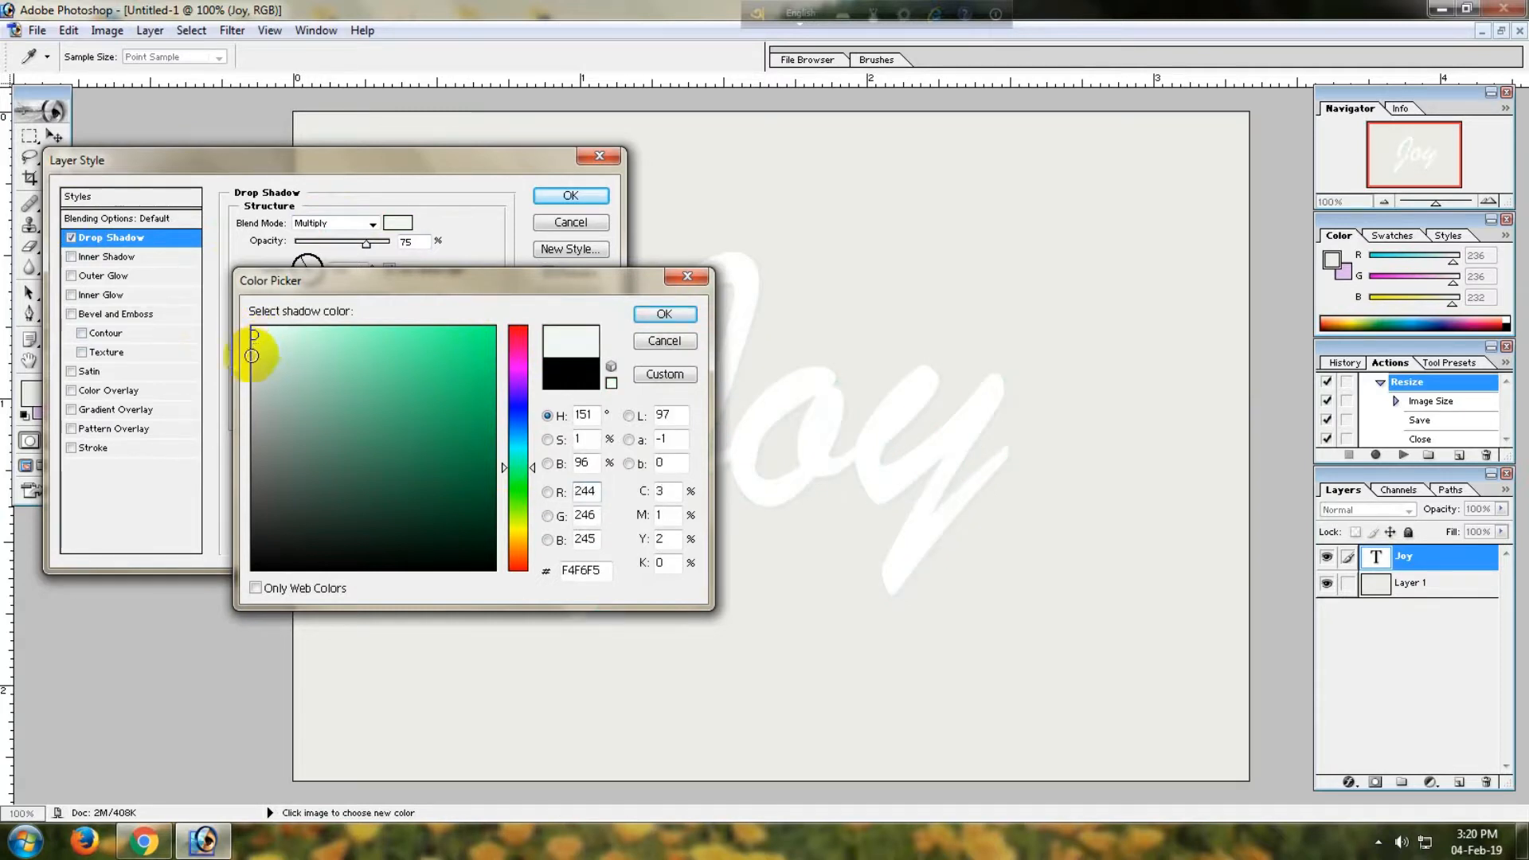
left_click(254, 383)
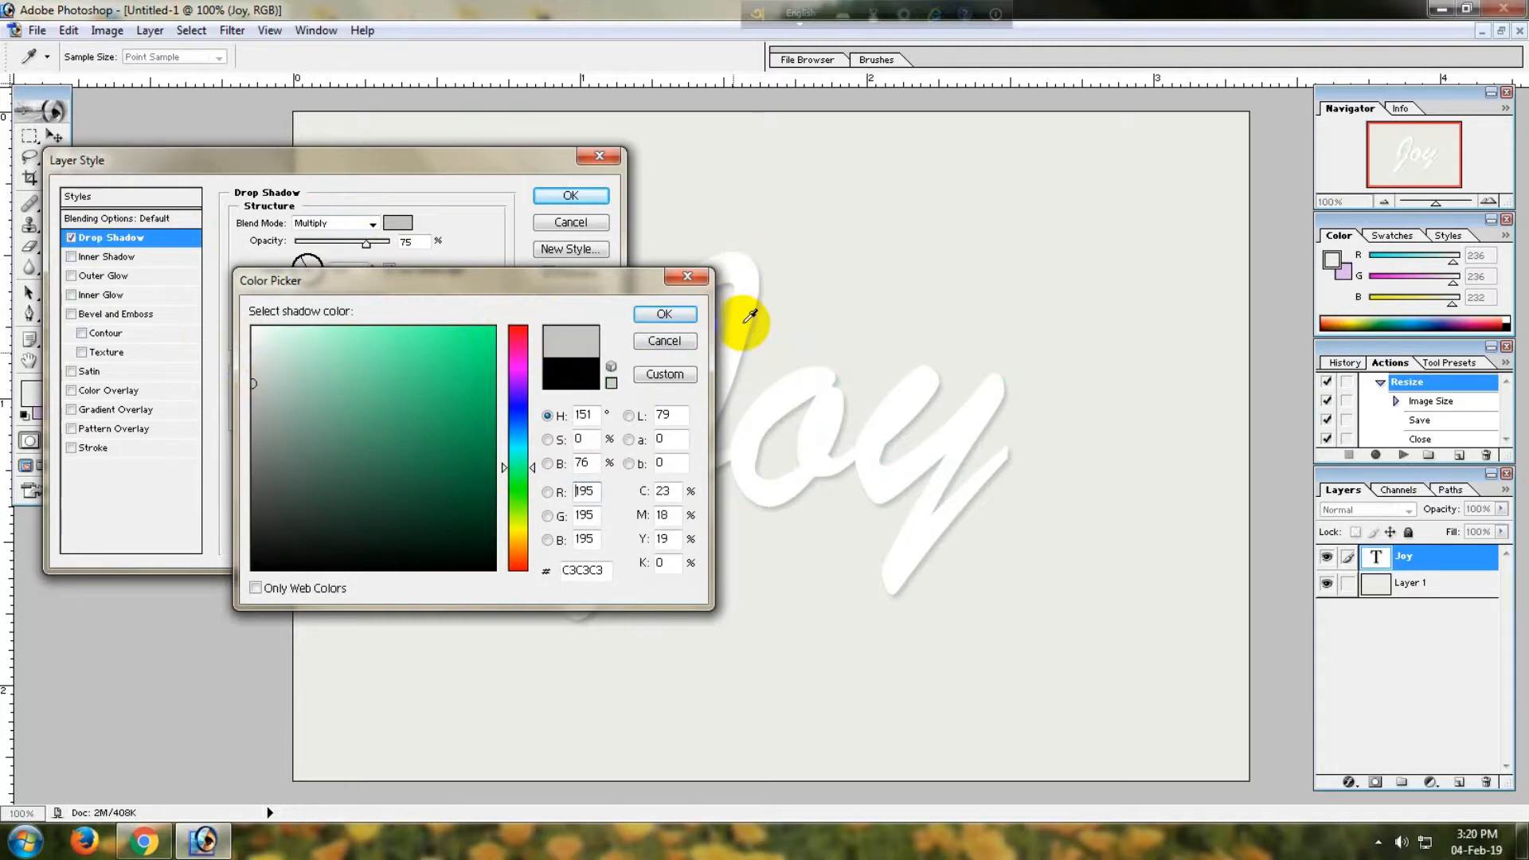
left_click(664, 314)
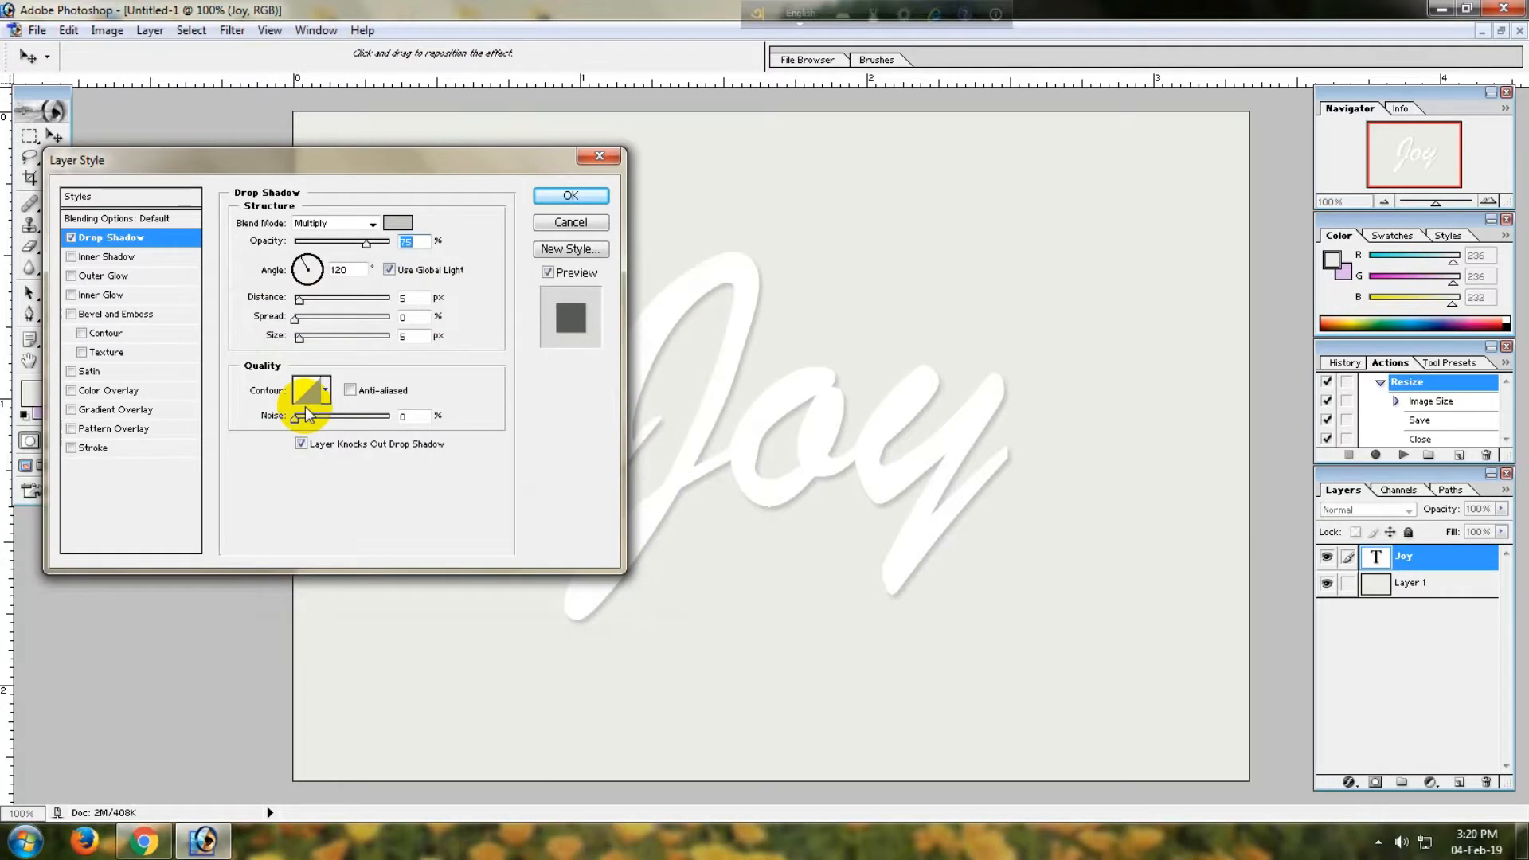
- Try the shadow, glow and Bevel and Emboss effects on the "Joy" text and switch them off again
left_click(72, 257)
left_click(71, 276)
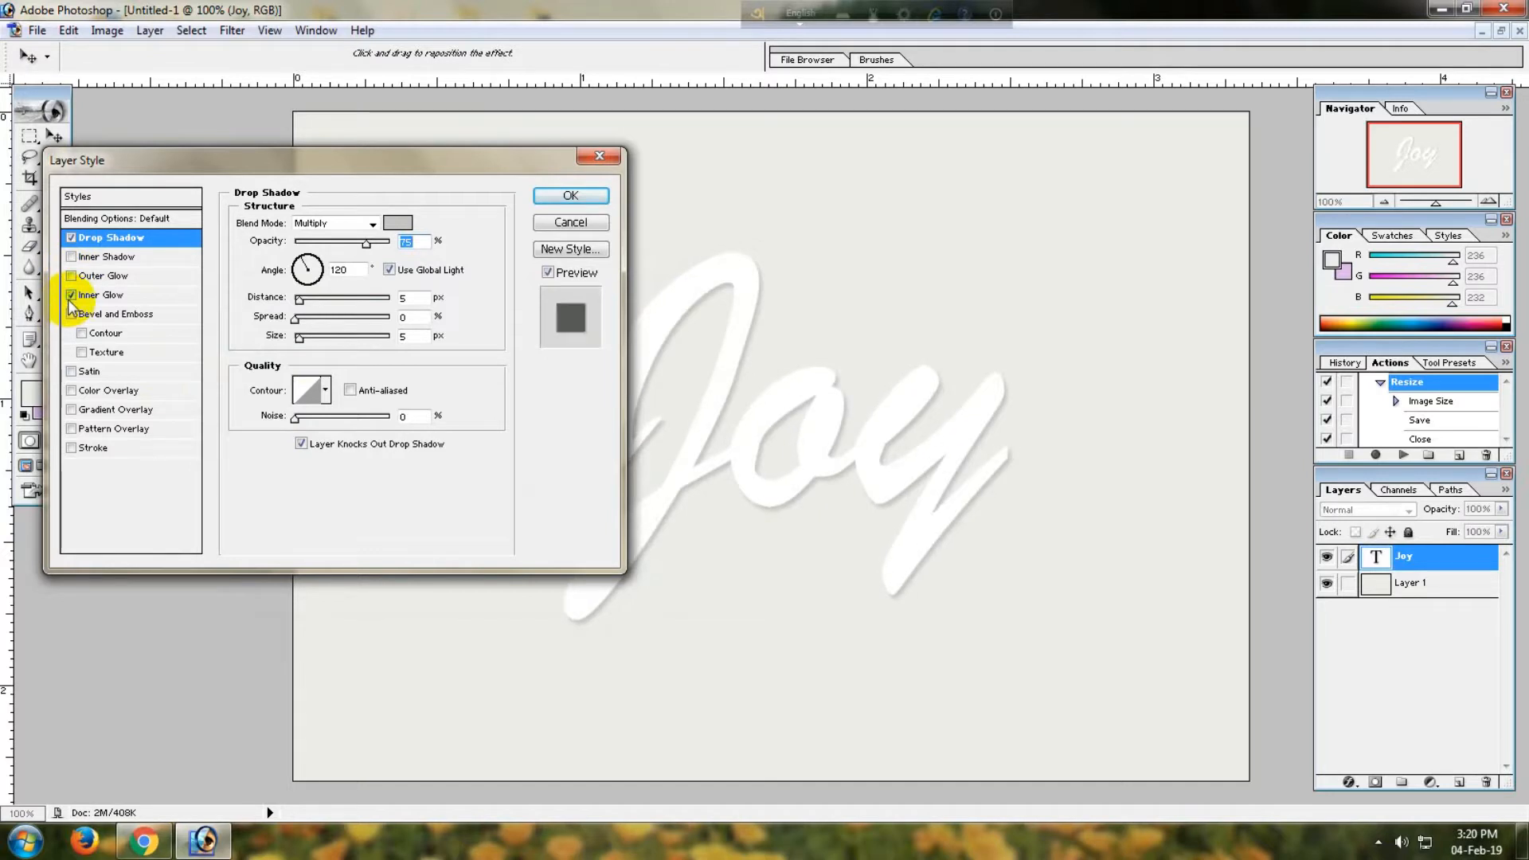
left_click(72, 315)
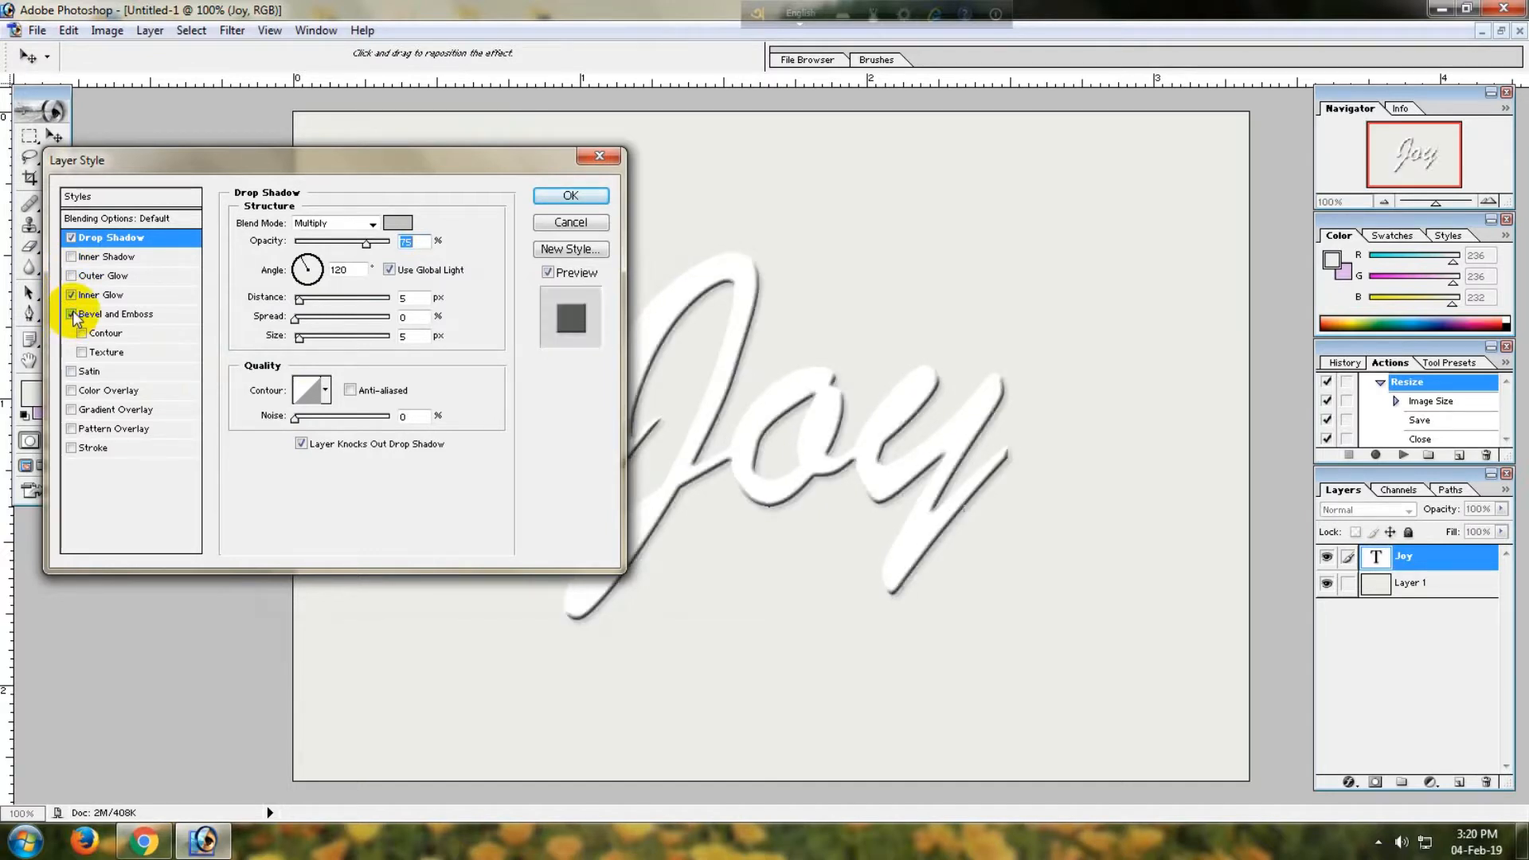
left_click(72, 314)
left_click(71, 294)
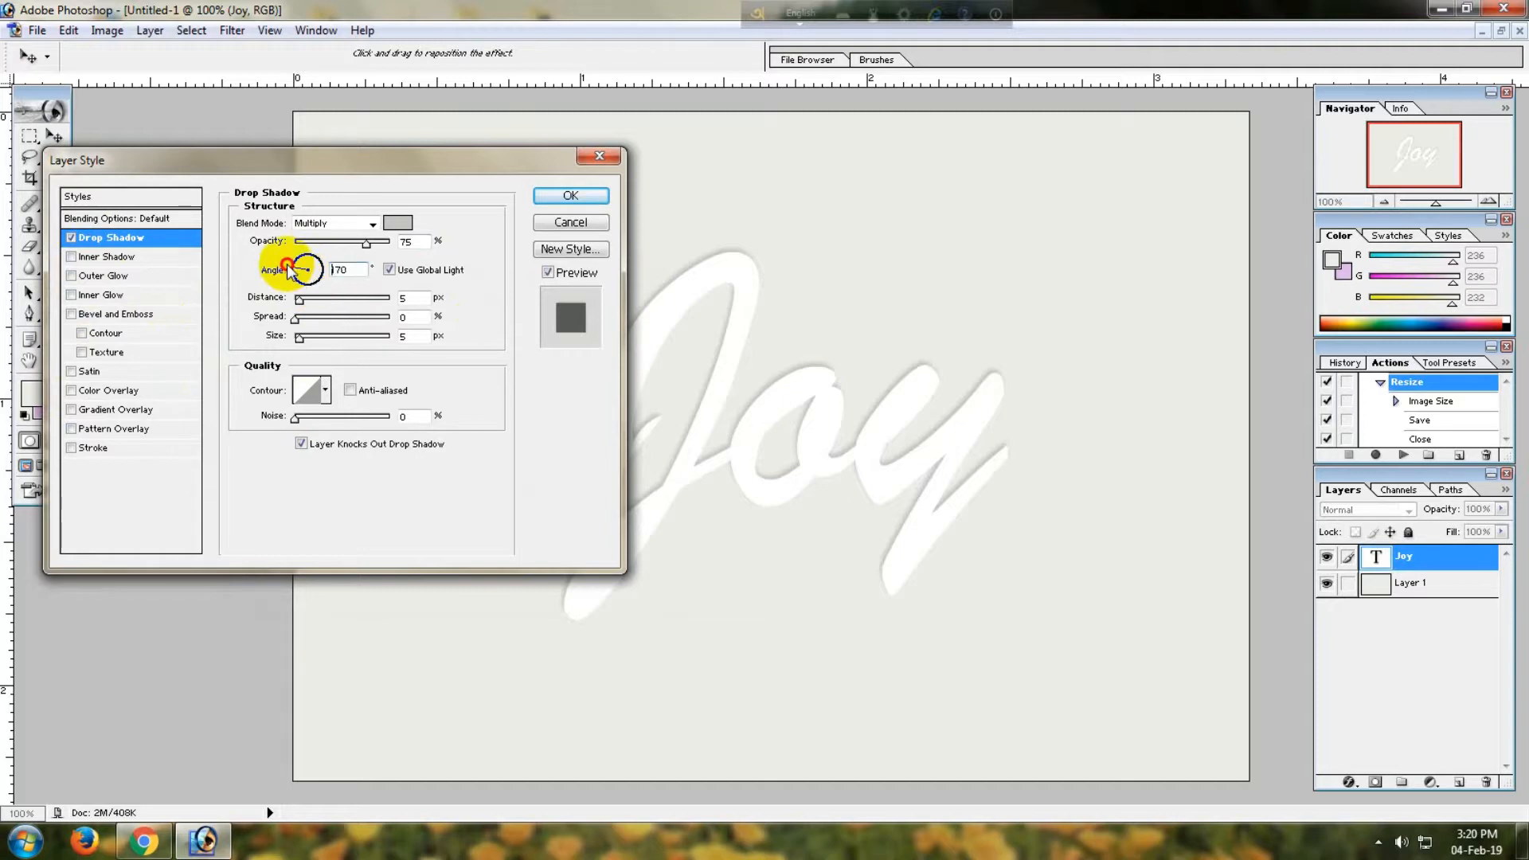
- Set the drop shadow's lighting angle to 65° with global light on
left_click_drag(303, 269, 300, 270)
double_click(345, 271)
left_click(334, 270)
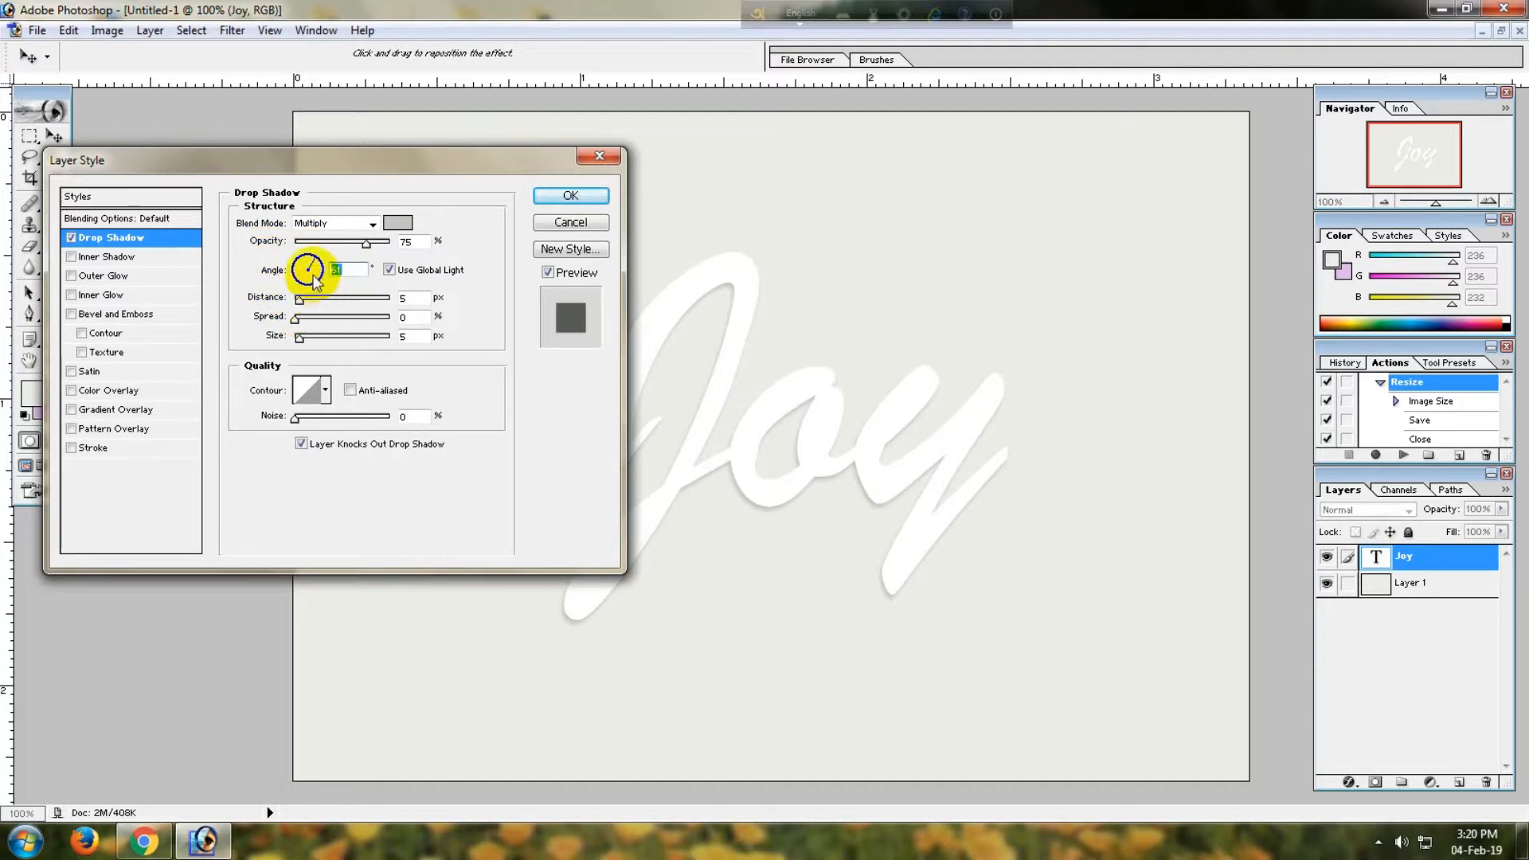
left_click_drag(318, 267, 309, 296)
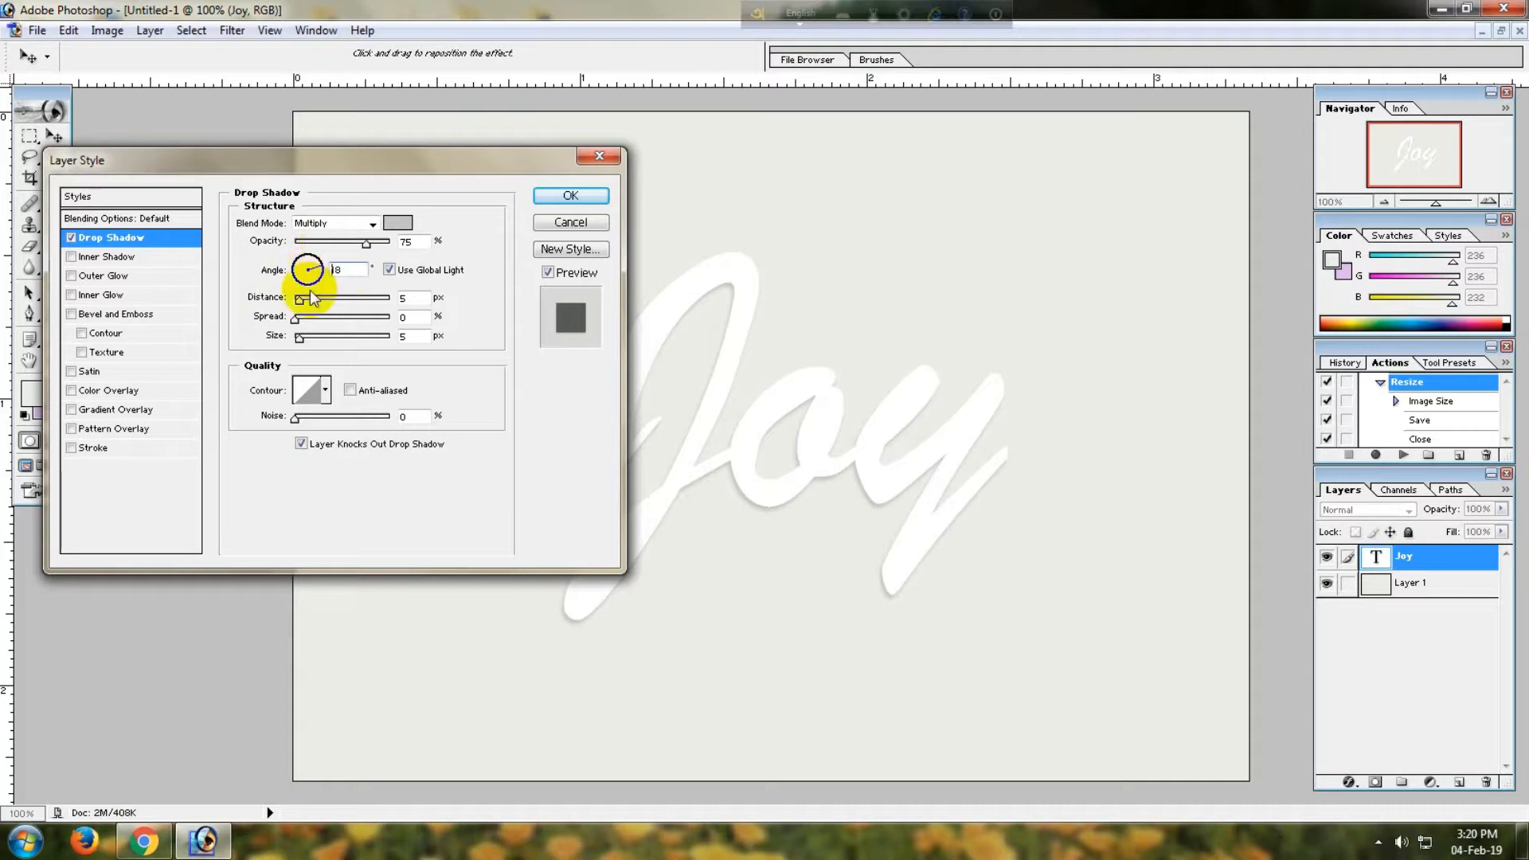
type("9")
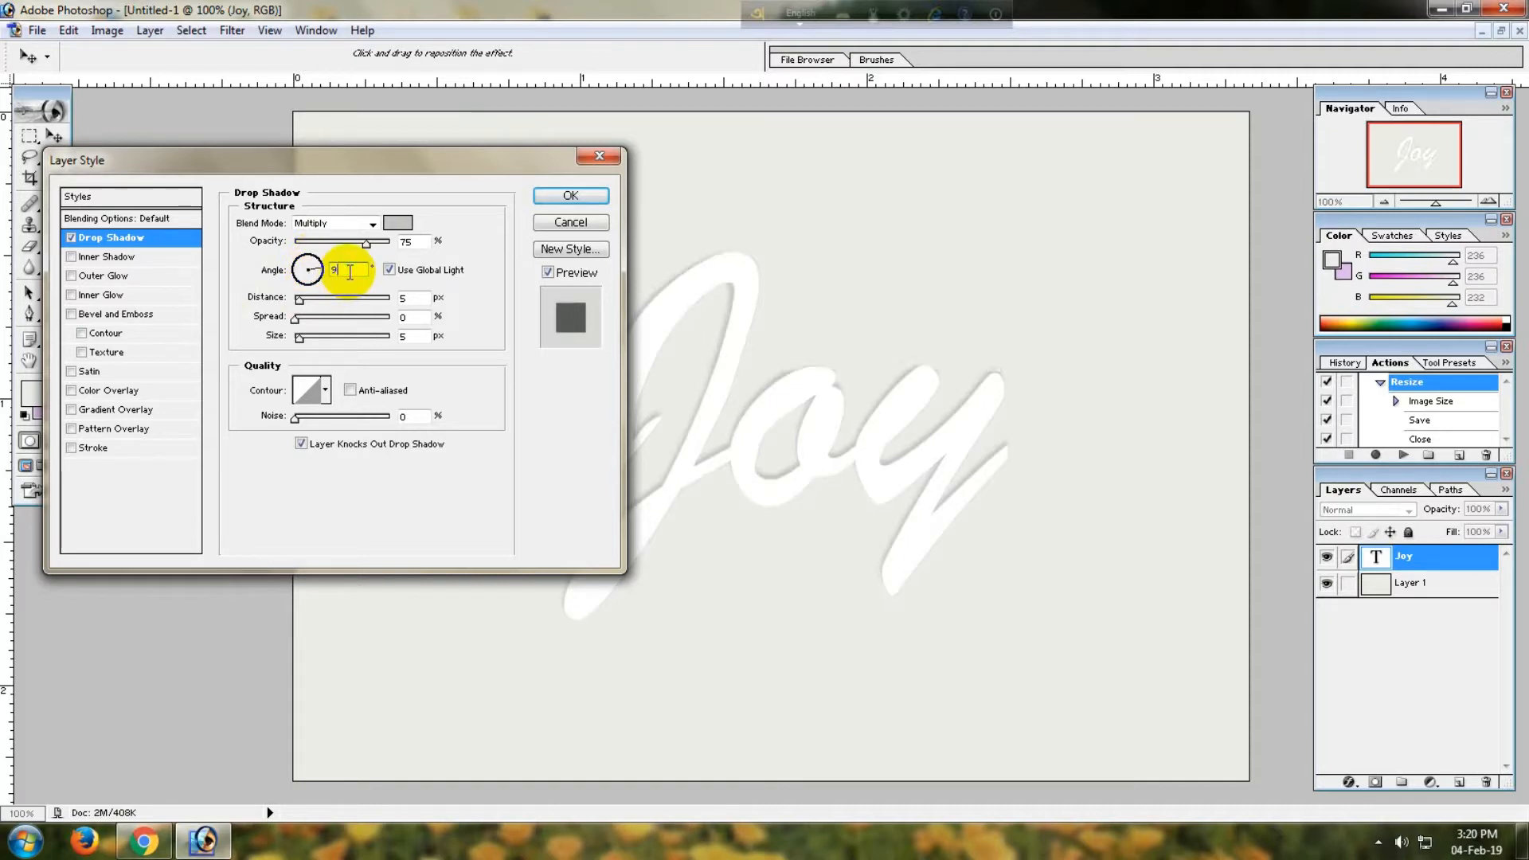
type("0")
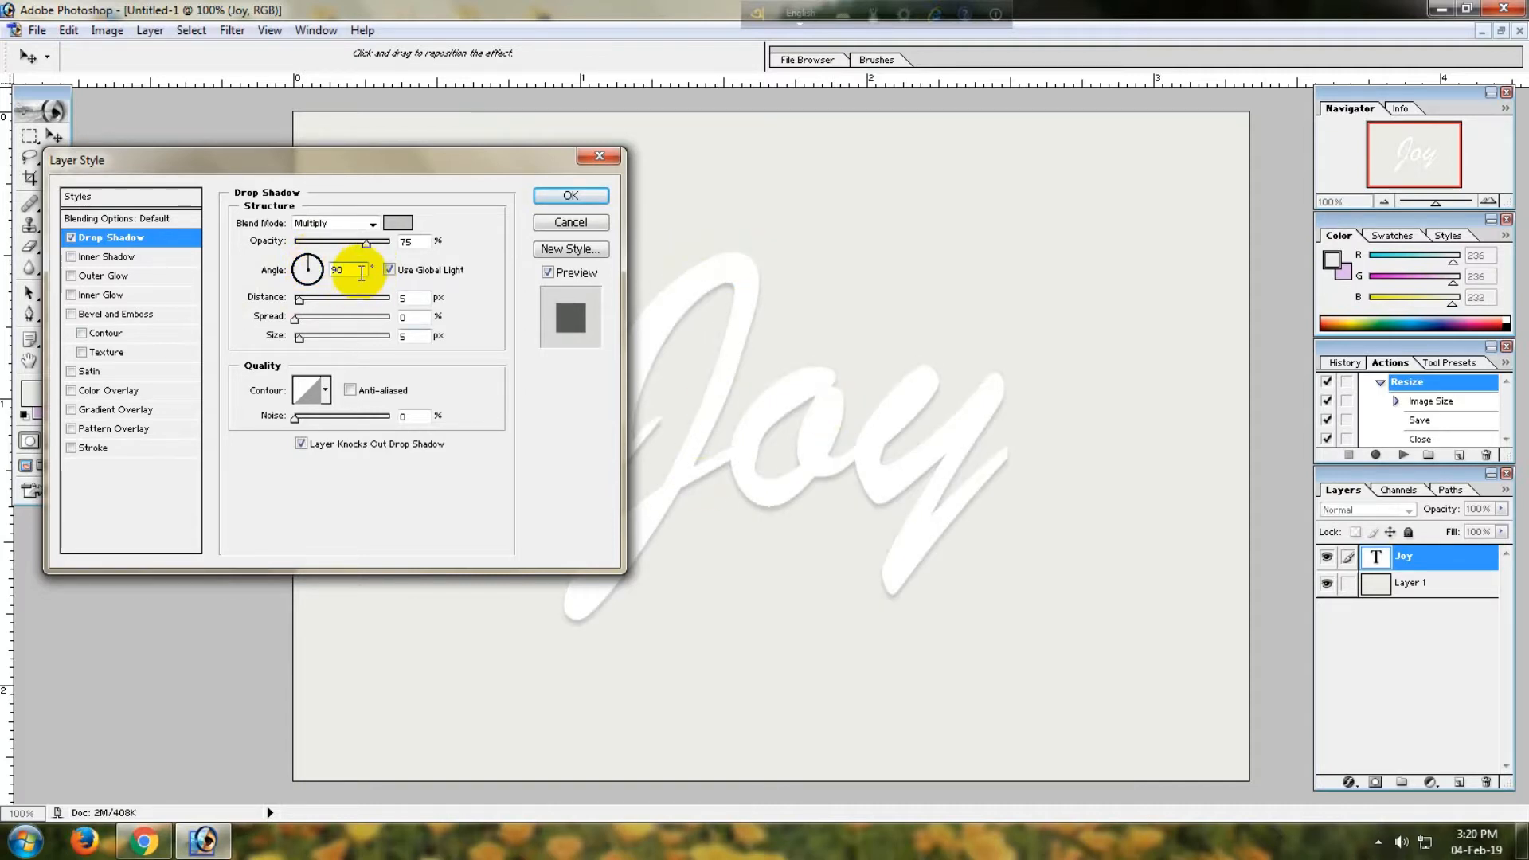
left_click(310, 277)
type("65")
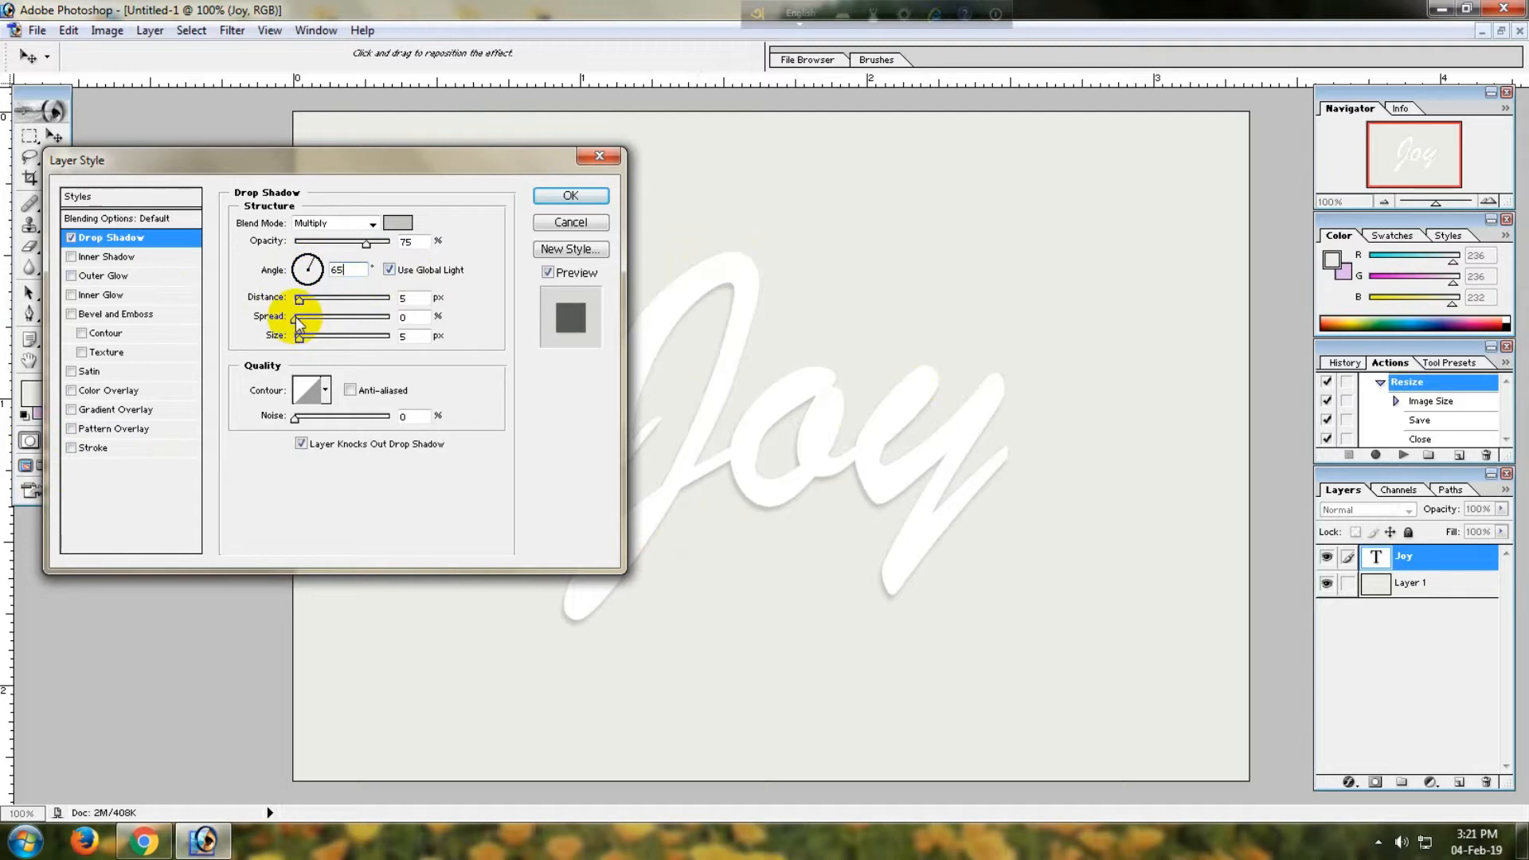
- Set the drop shadow's distance to 20 px, spread to 20% and size to 9 px
mouse_move(301, 306)
left_mouse_down()
mouse_move(335, 308)
mouse_move(315, 304)
left_mouse_up()
key("Return")
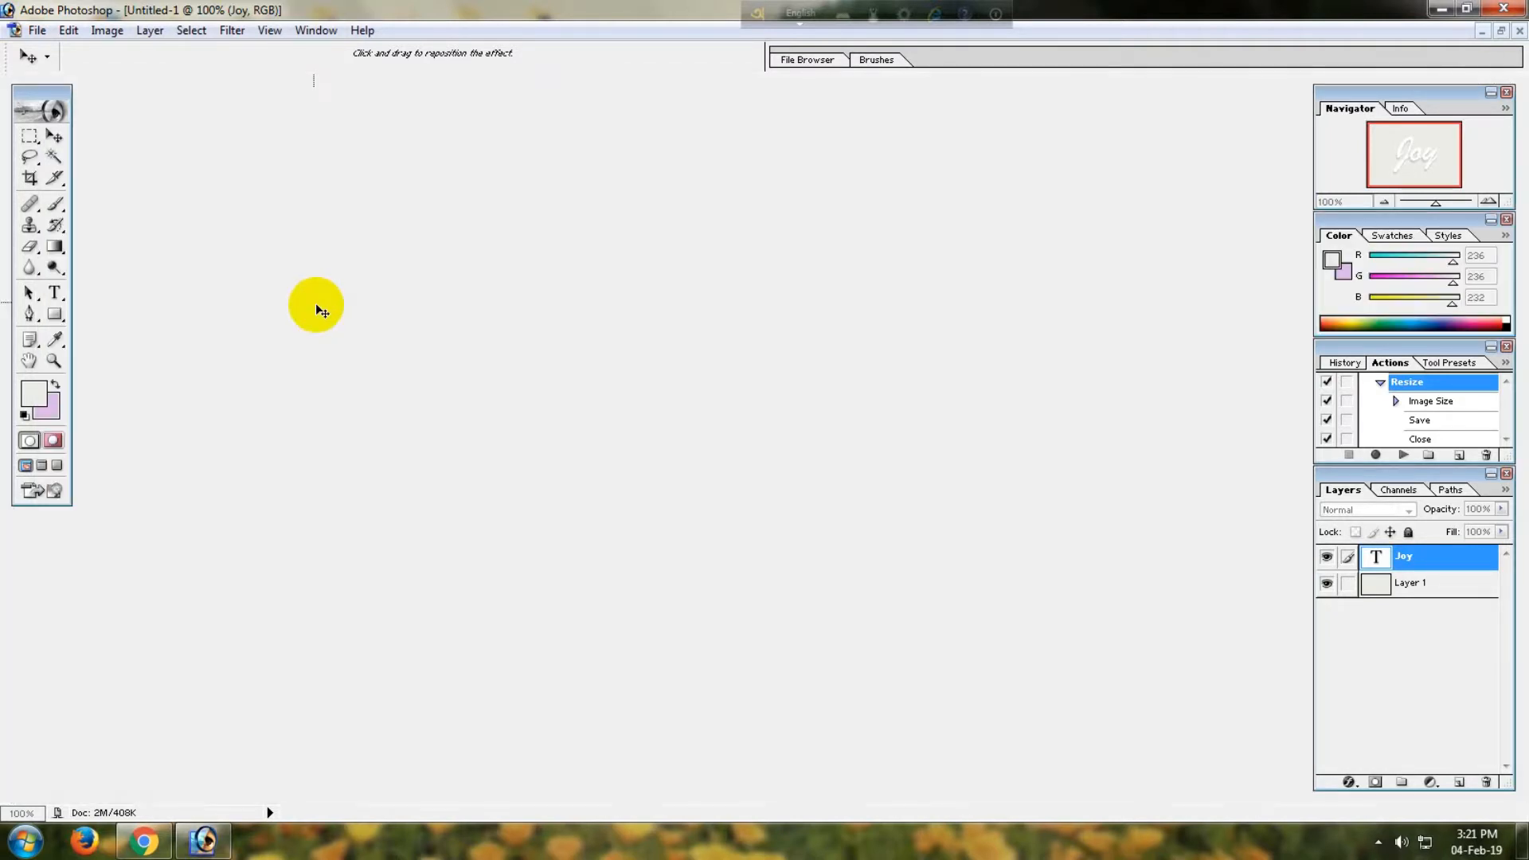
left_click(203, 842)
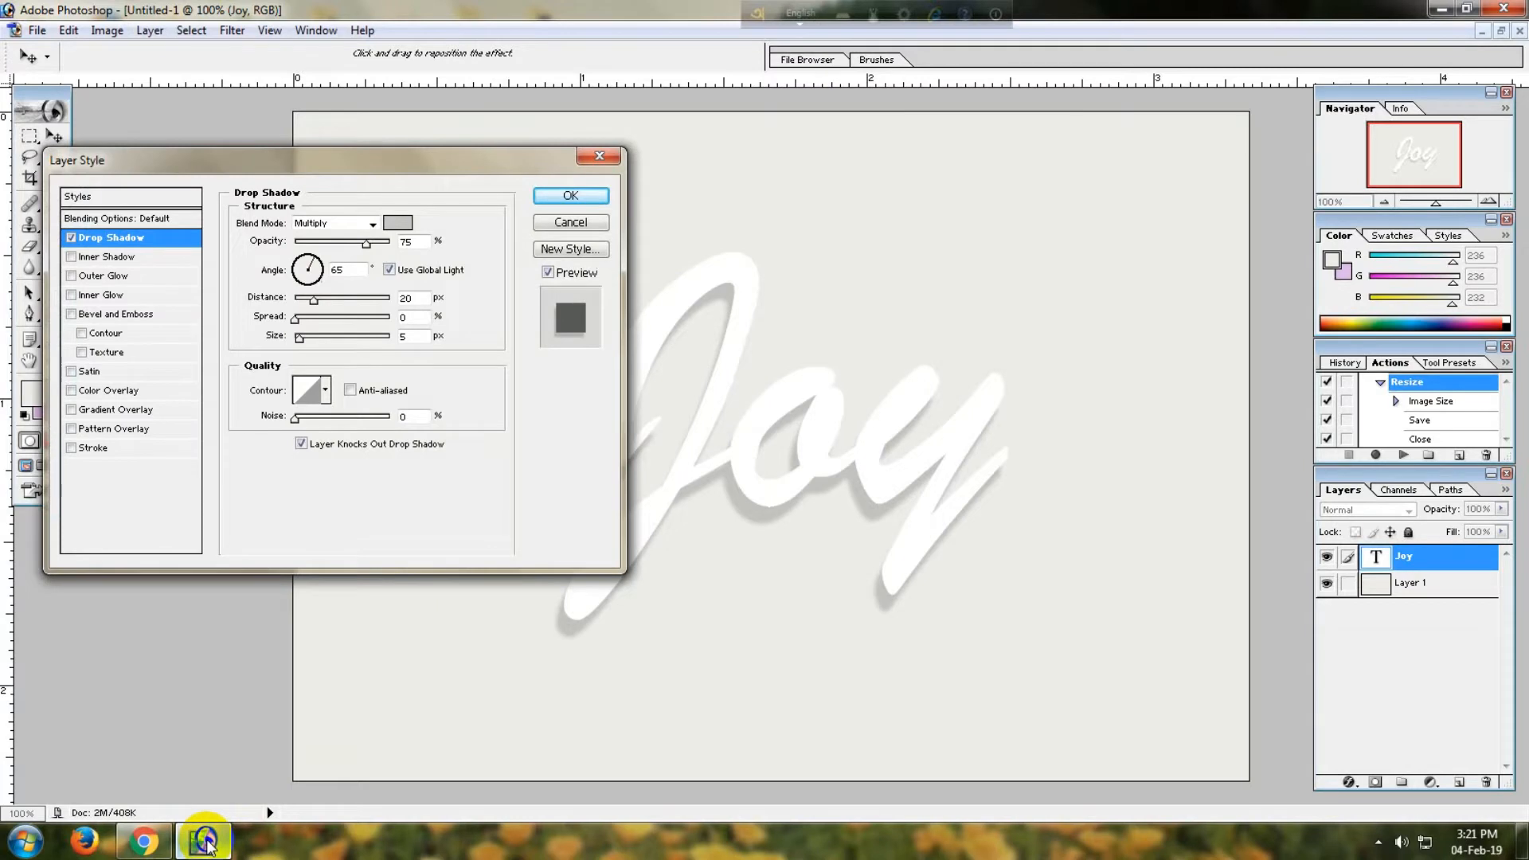
left_click_drag(328, 171, 324, 171)
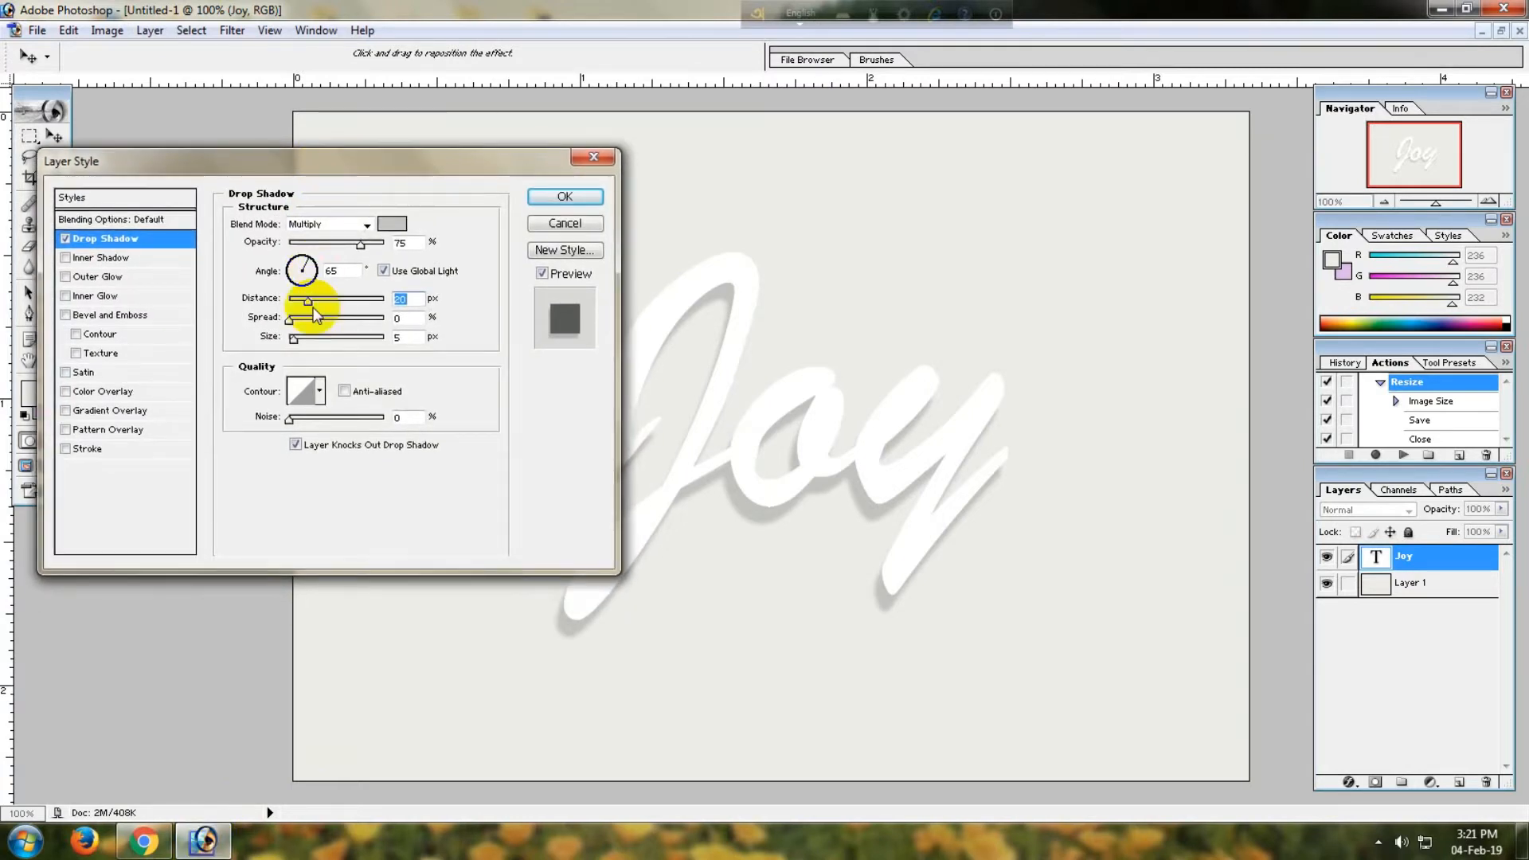
mouse_move(289, 320)
left_mouse_down()
mouse_move(382, 315)
mouse_move(308, 320)
mouse_move(335, 341)
mouse_move(298, 342)
left_mouse_up()
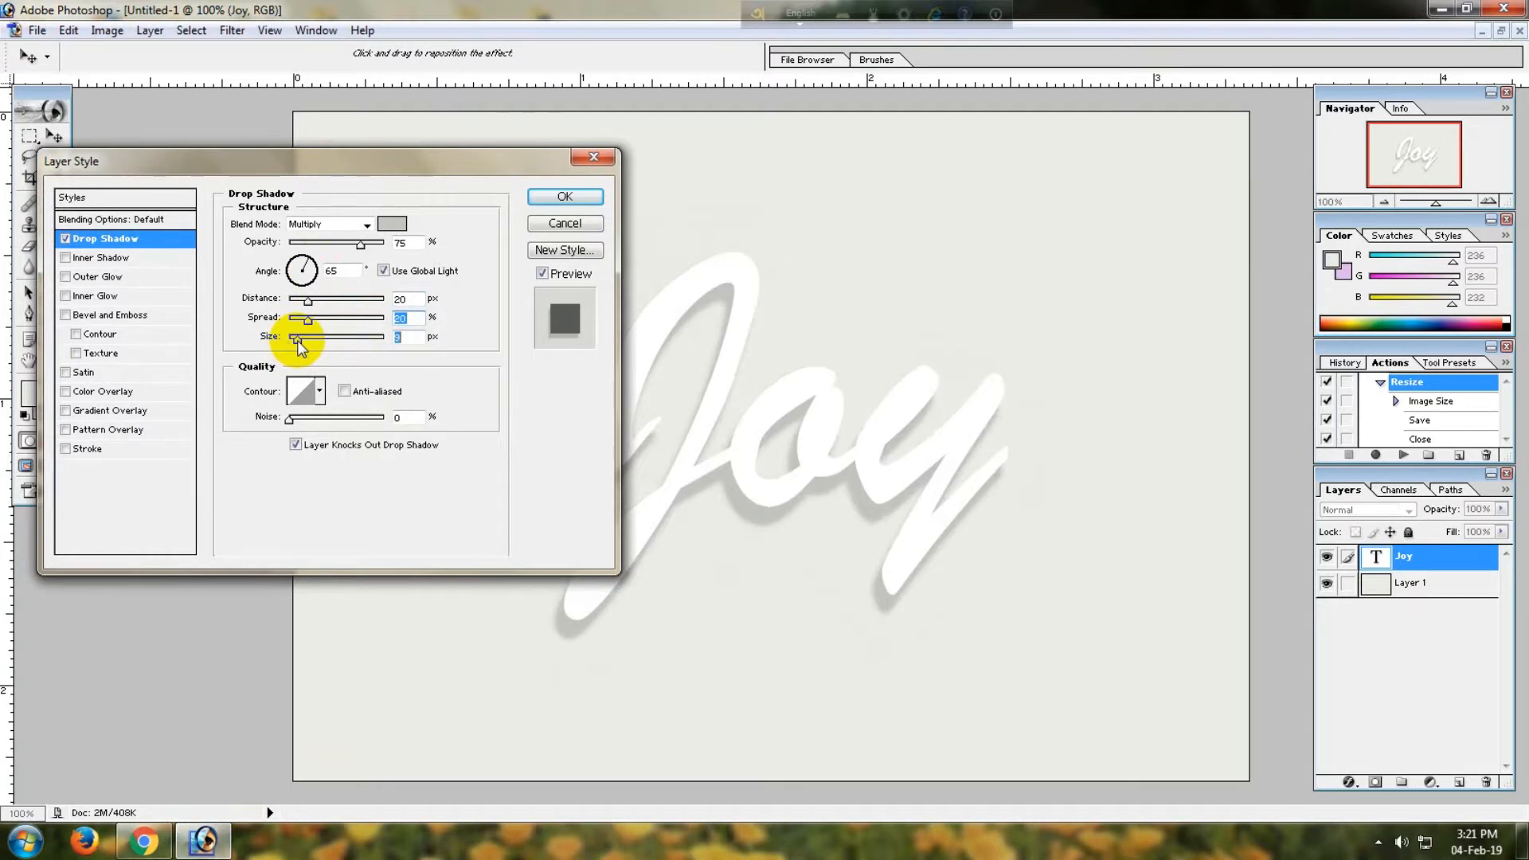
- Add a point to the drop shadow's contour curve at input 55% and output 57%
left_click(305, 391)
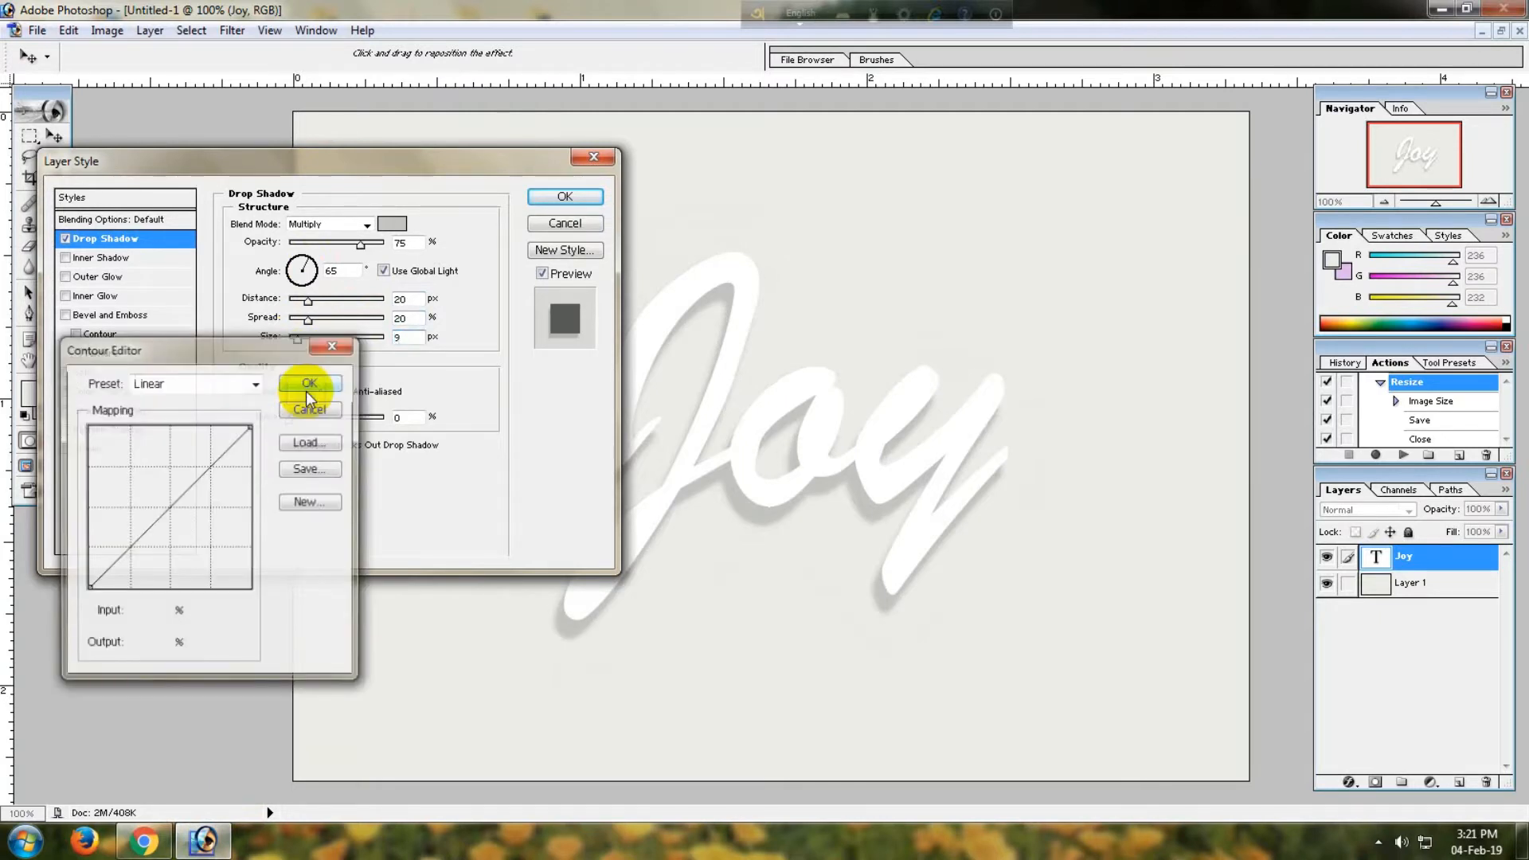
mouse_move(182, 495)
left_mouse_down()
mouse_move(153, 467)
mouse_move(201, 519)
mouse_move(162, 472)
mouse_move(177, 496)
left_mouse_up()
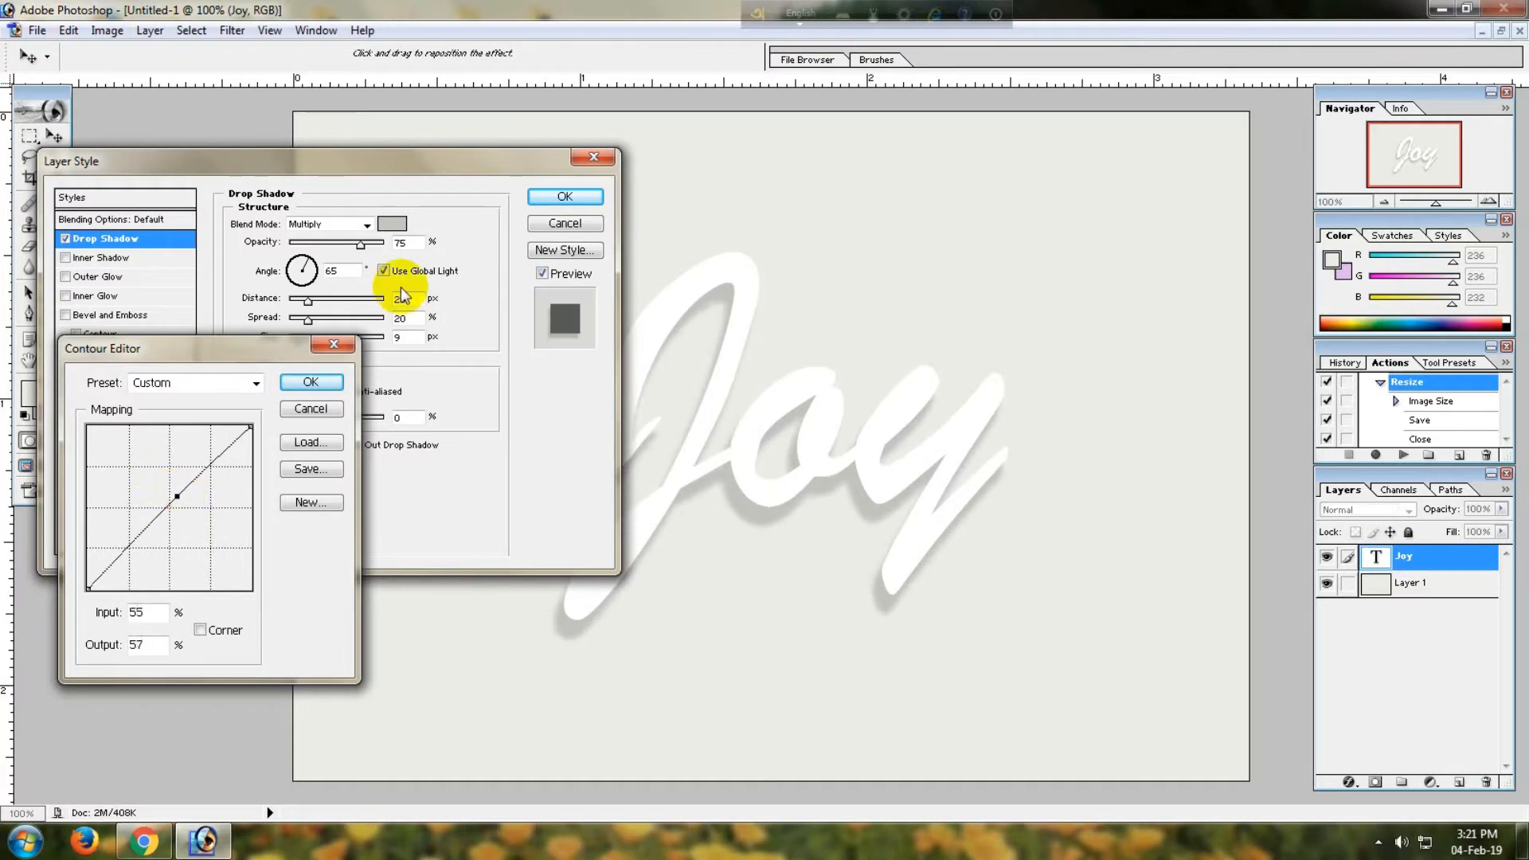
left_click(315, 385)
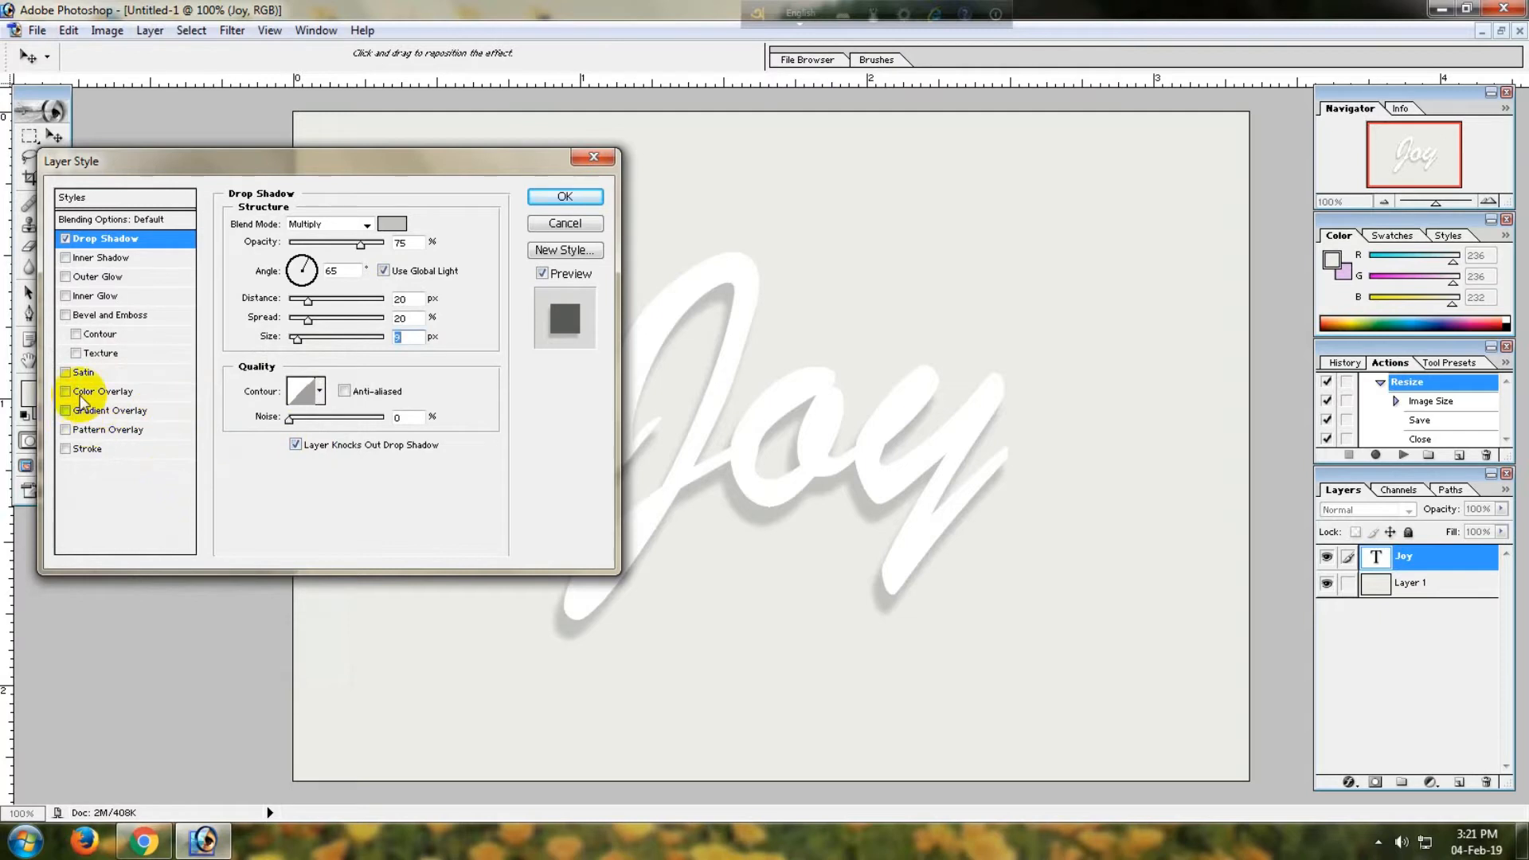
- Compare the "Joy" text with and without Bevel and Emboss, leaving the effect off
left_click(73, 316)
left_click(67, 316)
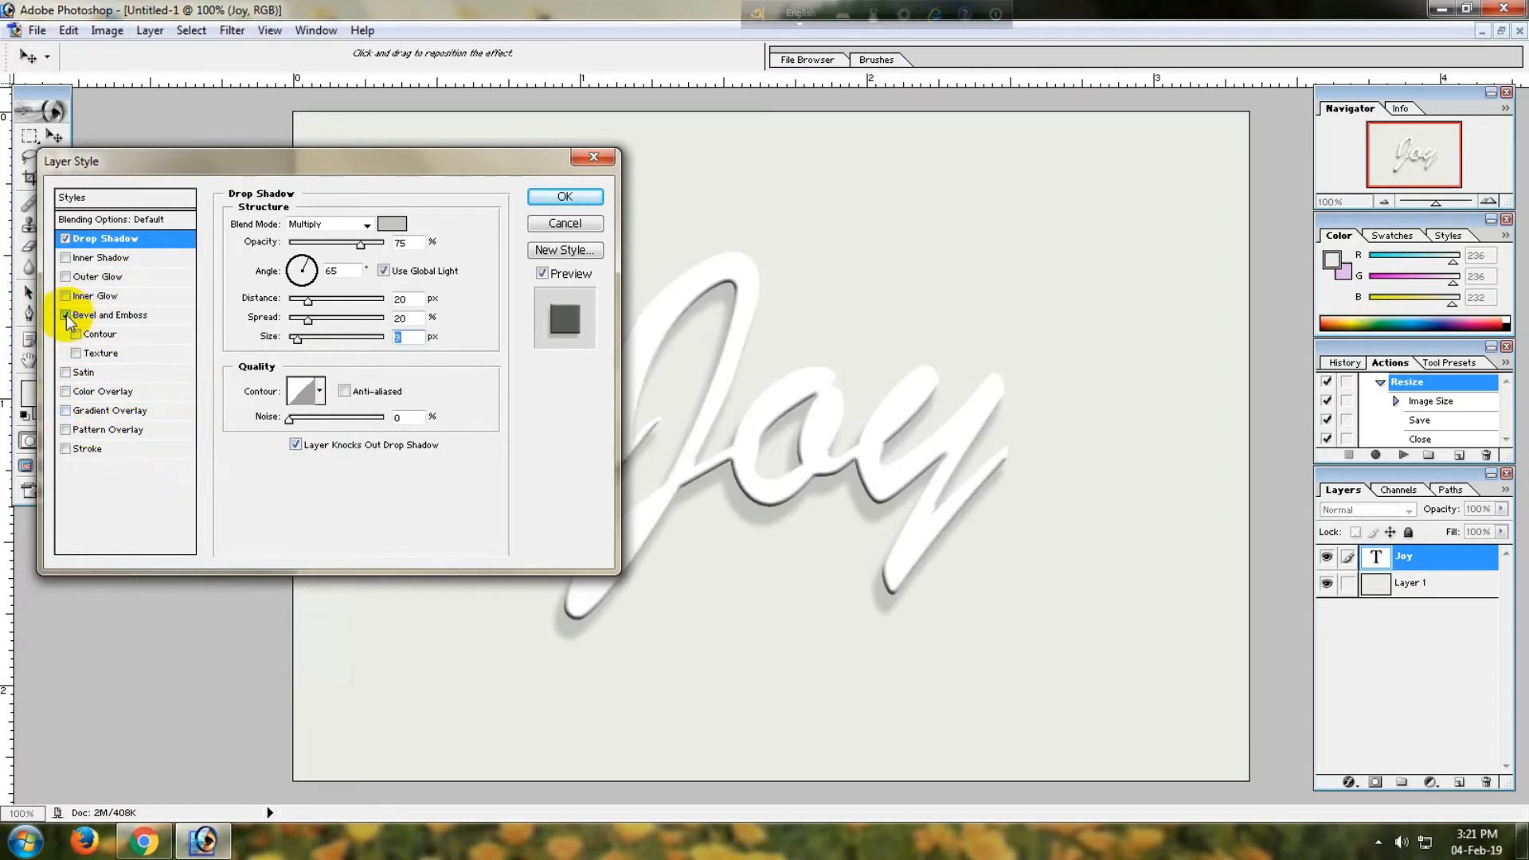
left_click(66, 317)
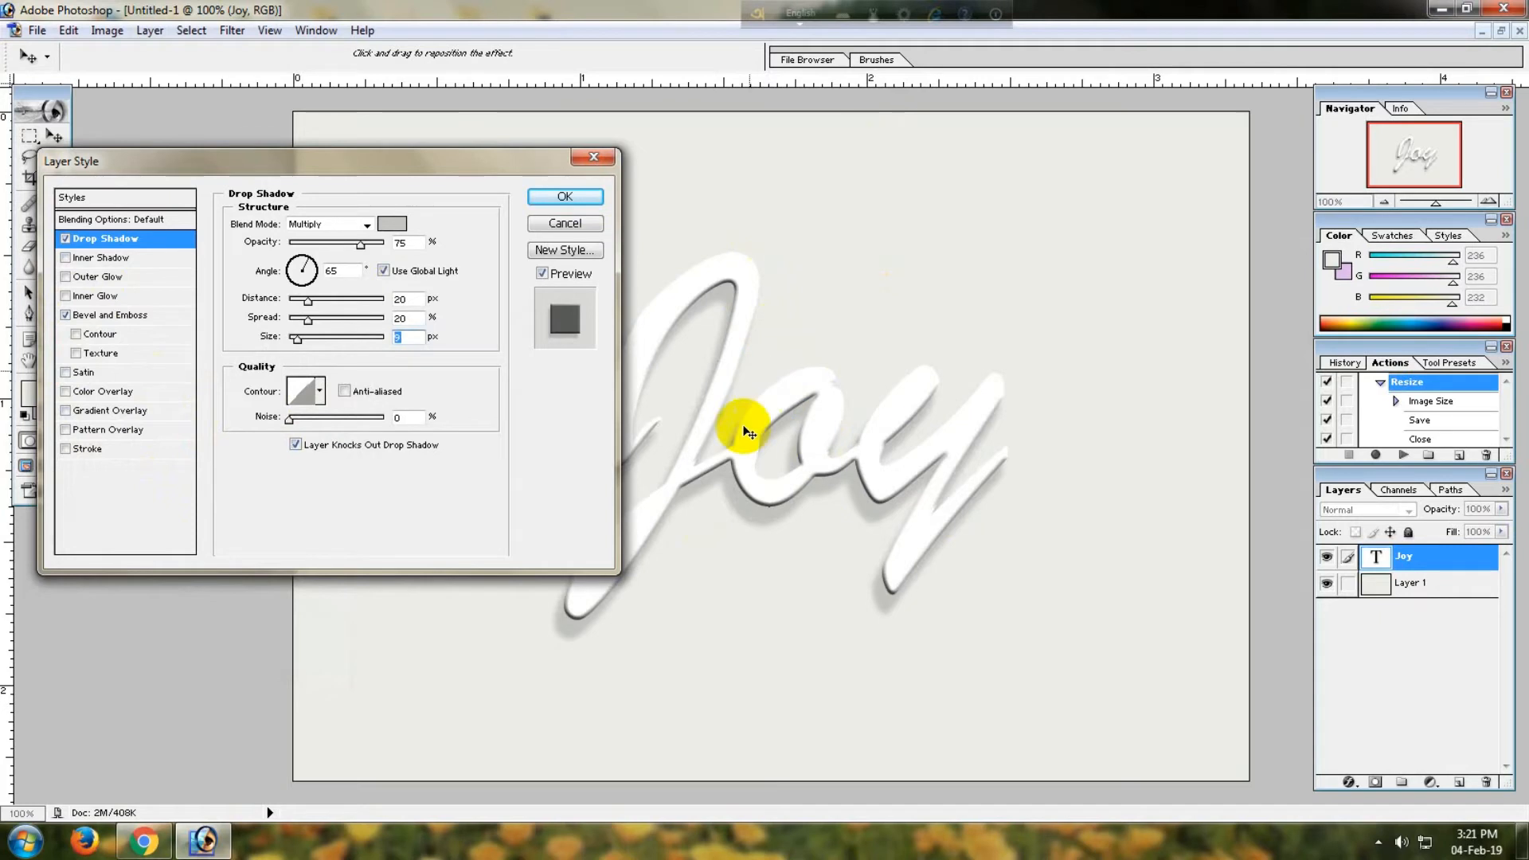
left_click(66, 316)
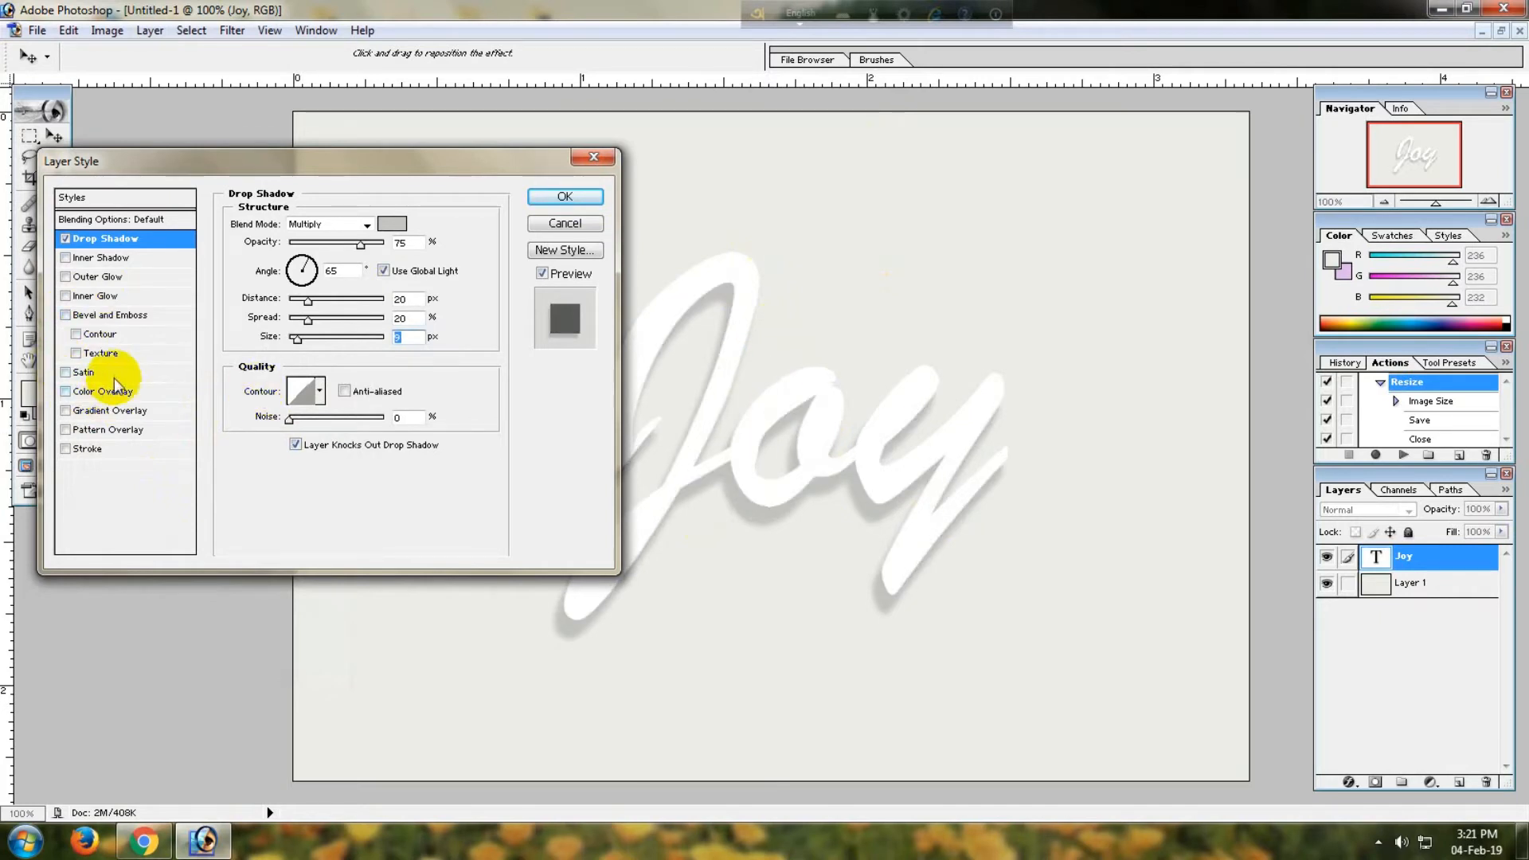
- Try Color Overlay and Gradient Overlay on the "Joy" text, switch both off, and turn on Pattern Overlay
left_click(65, 391)
left_click(65, 391)
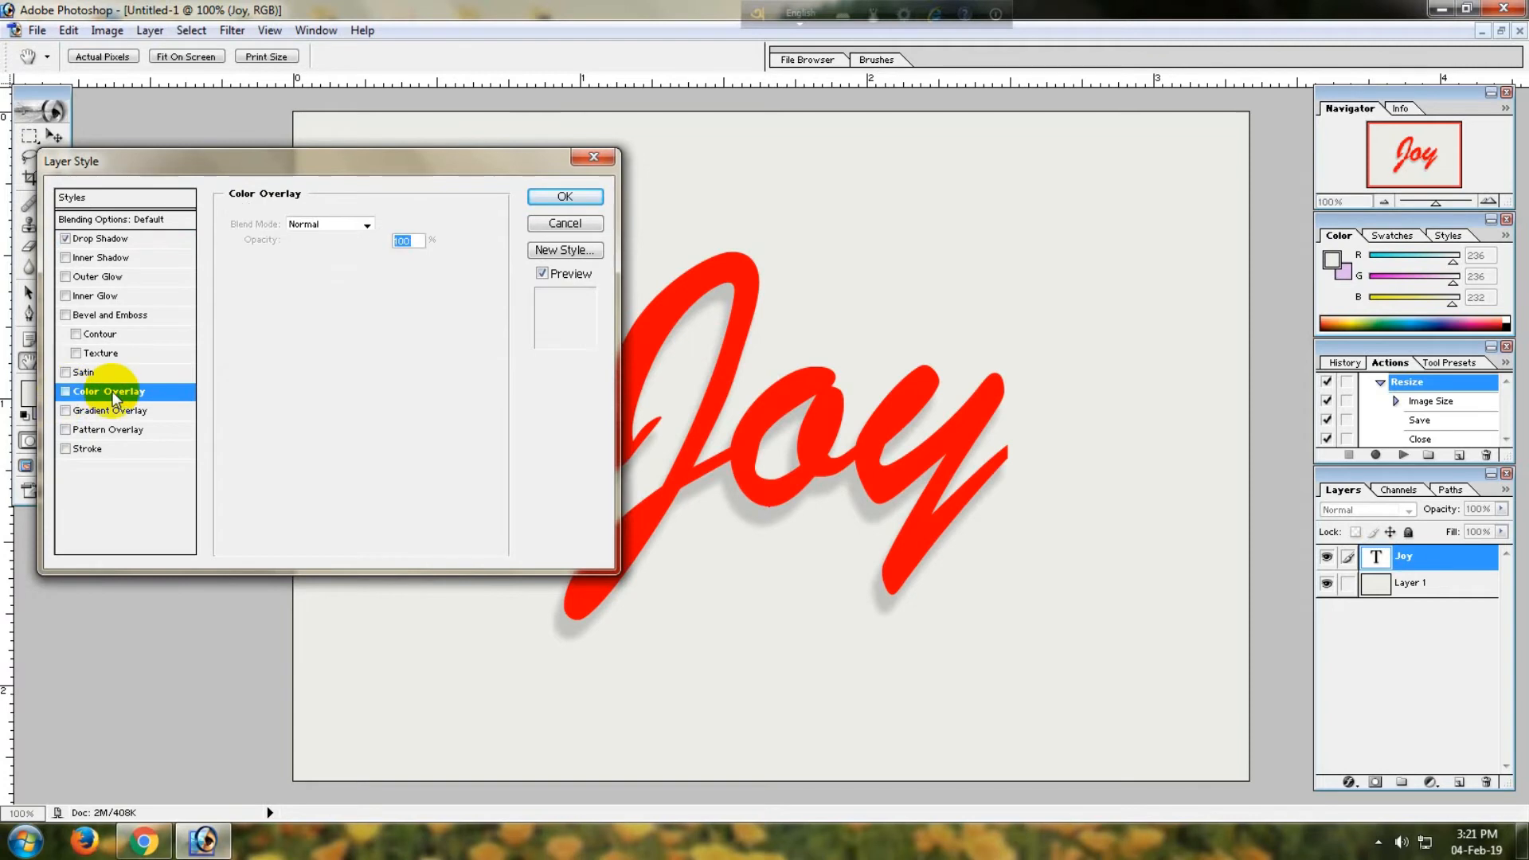
left_click(66, 411)
left_click(66, 411)
left_click(65, 430)
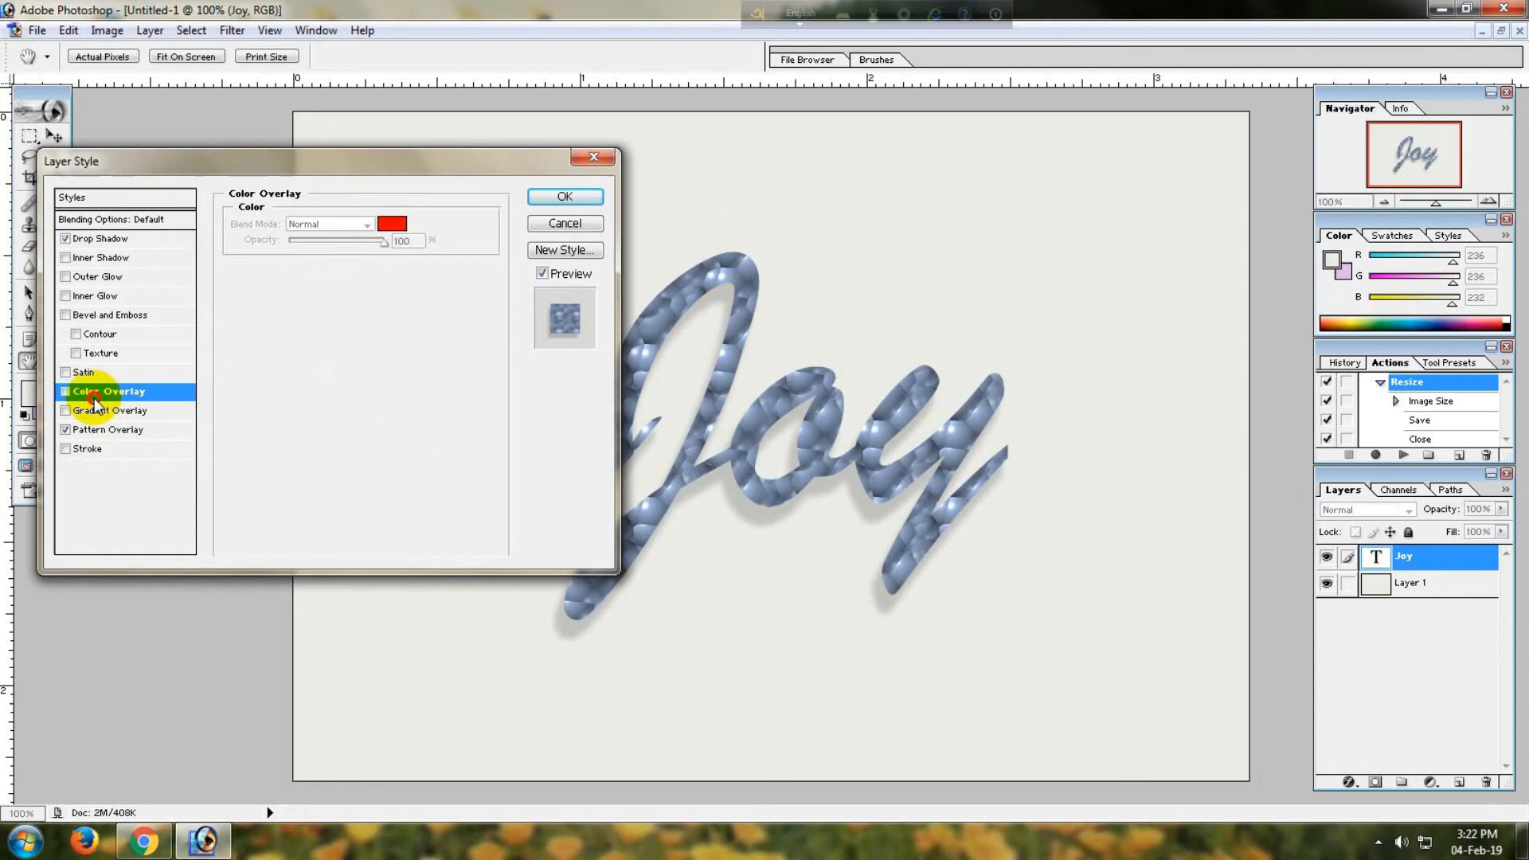
left_click(67, 391)
left_click(67, 391)
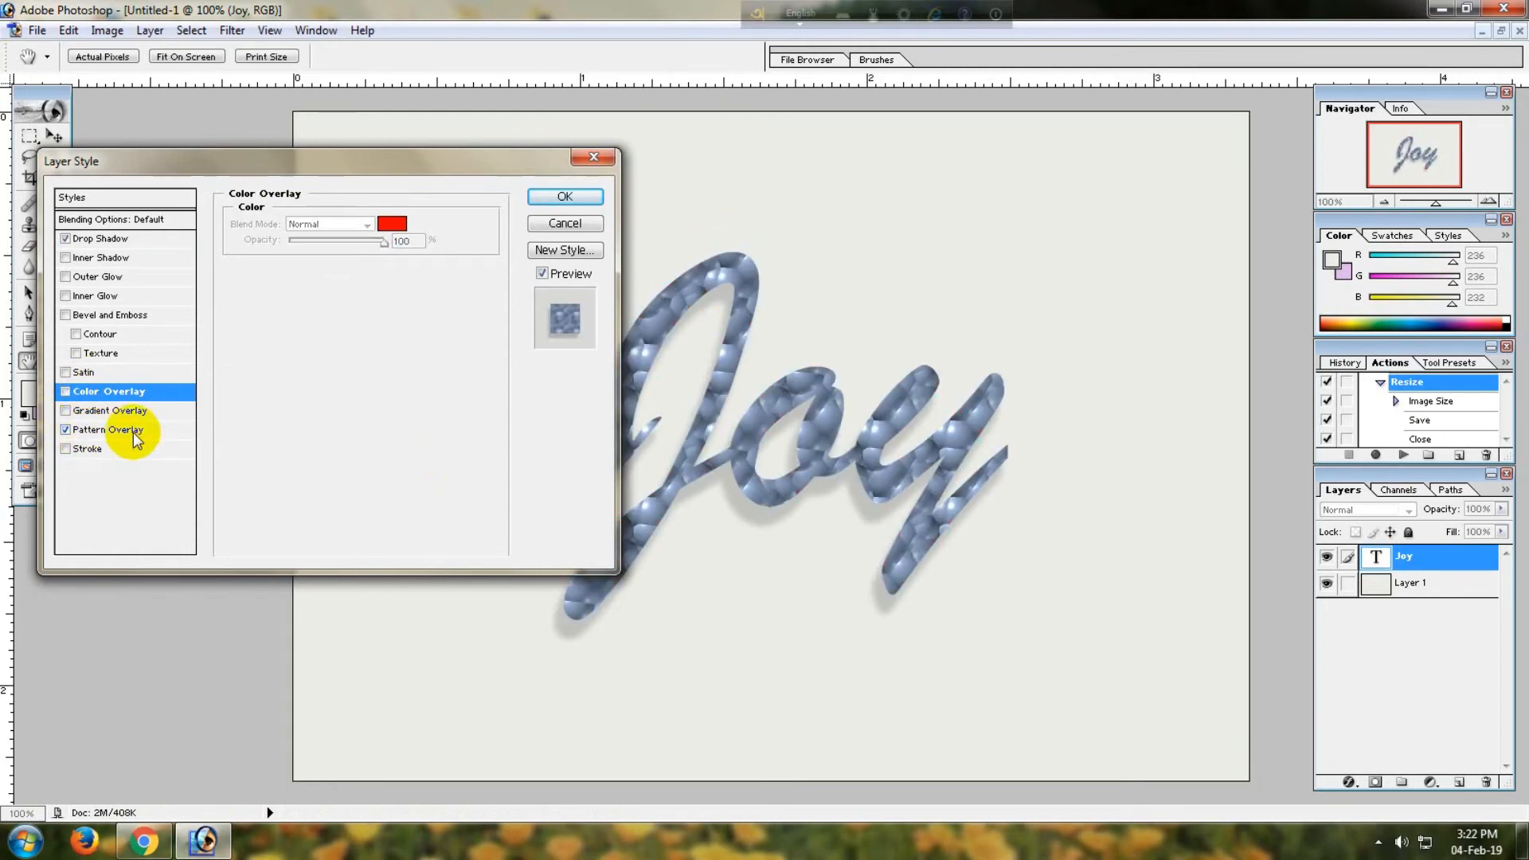
- Try several preset patterns in the text's Pattern Overlay and switch the overlay off again
left_click(134, 432)
left_click(351, 280)
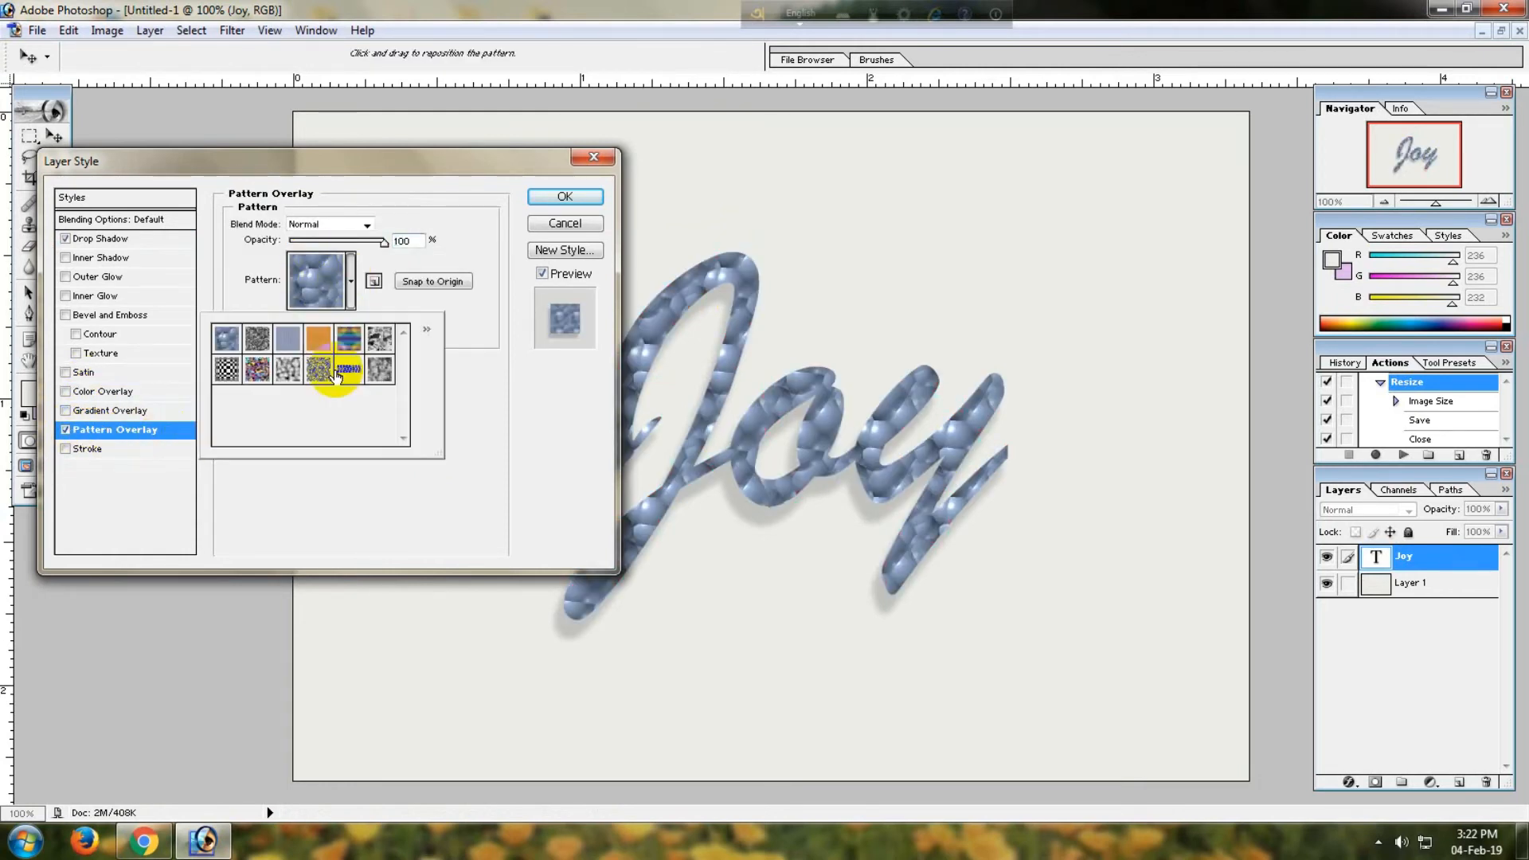
left_click(295, 349)
left_click(294, 349)
left_click(257, 340)
left_click(226, 340)
left_click(267, 371)
left_click(318, 370)
left_click(348, 369)
left_click(379, 368)
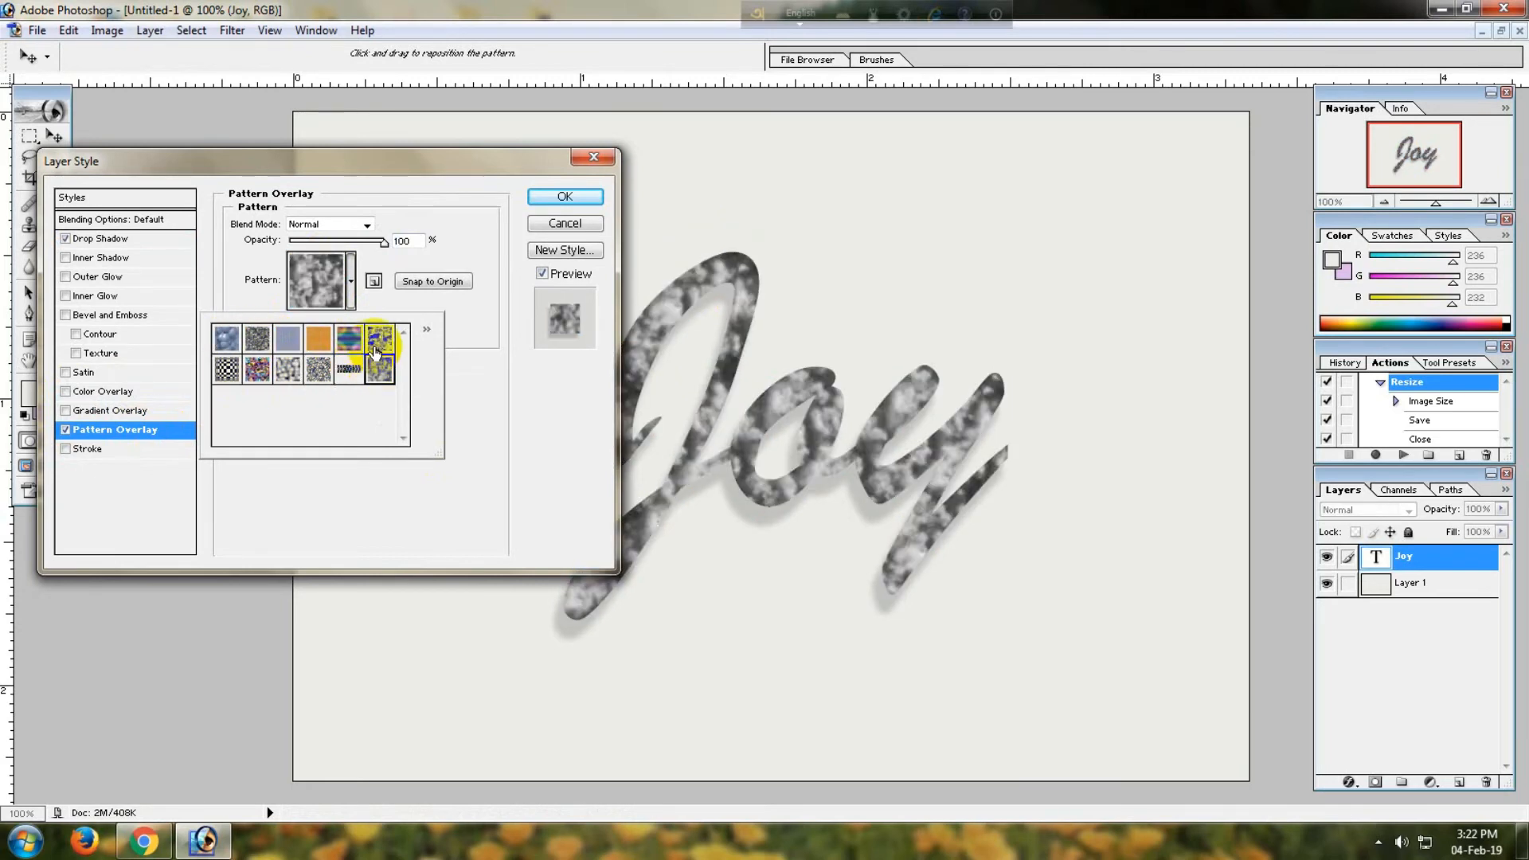
left_click(462, 327)
left_click(65, 429)
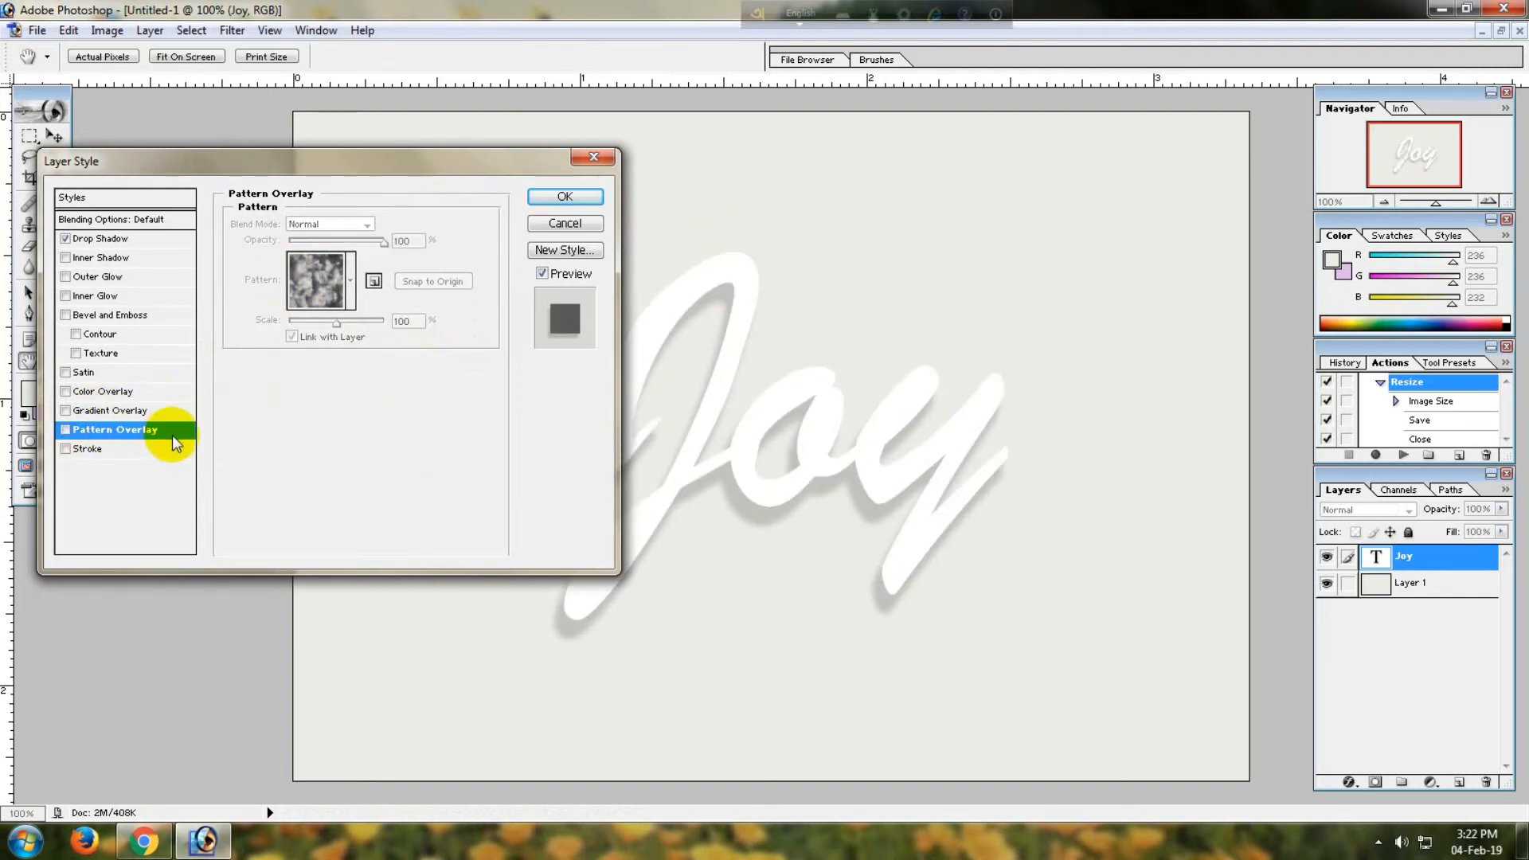
- Apply the layer style and move the "Joy" text slightly down and to the right on the canvas
left_click(558, 197)
key("v")
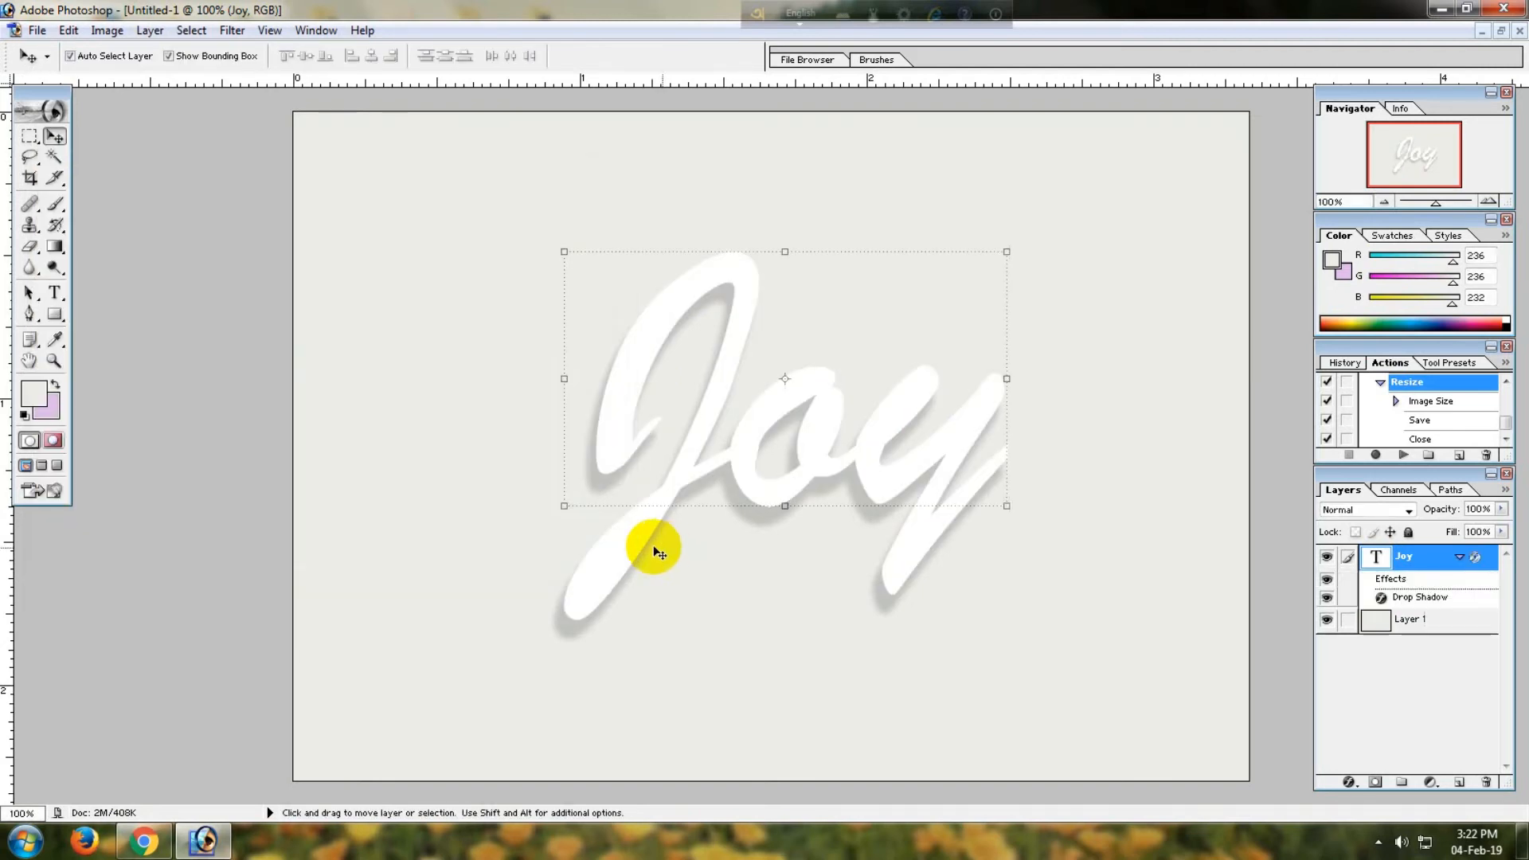
left_click_drag(720, 335, 738, 384)
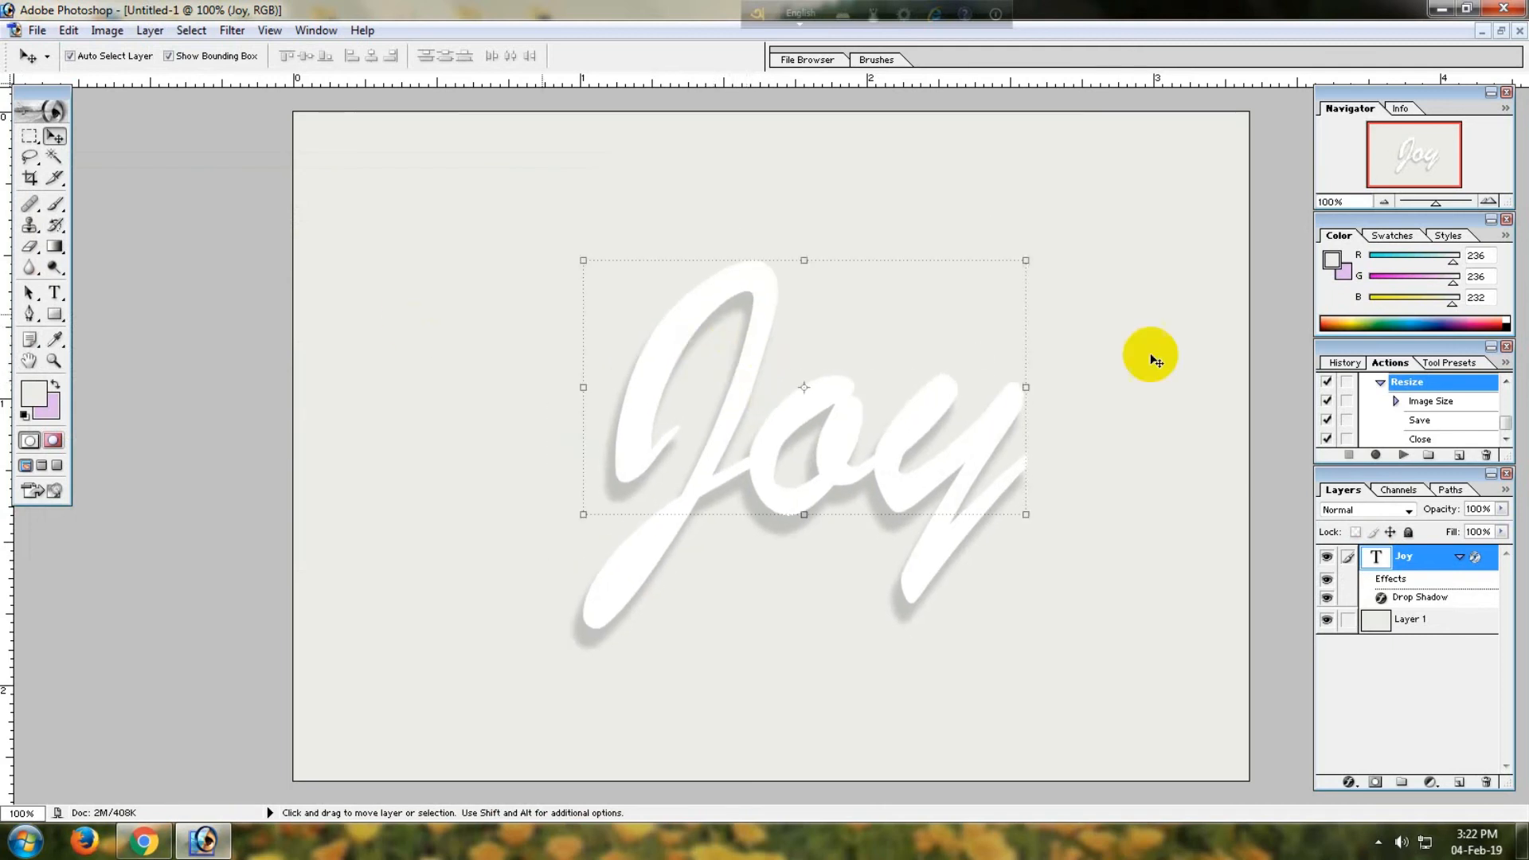
- Switch to the Rectangular Marquee tool
left_click(30, 136)
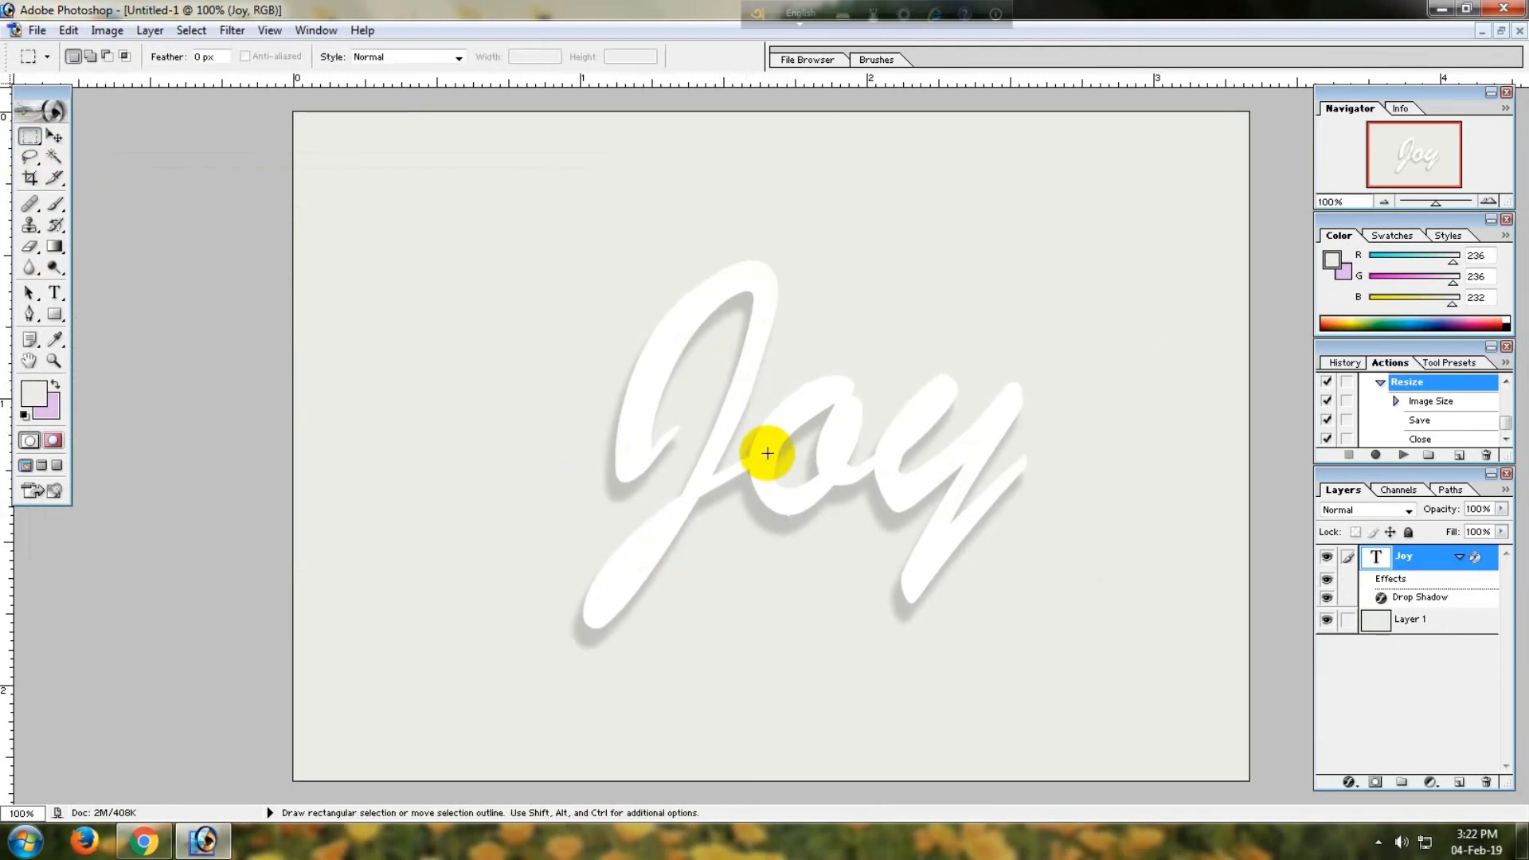
left_click(144, 36)
left_click(112, 163)
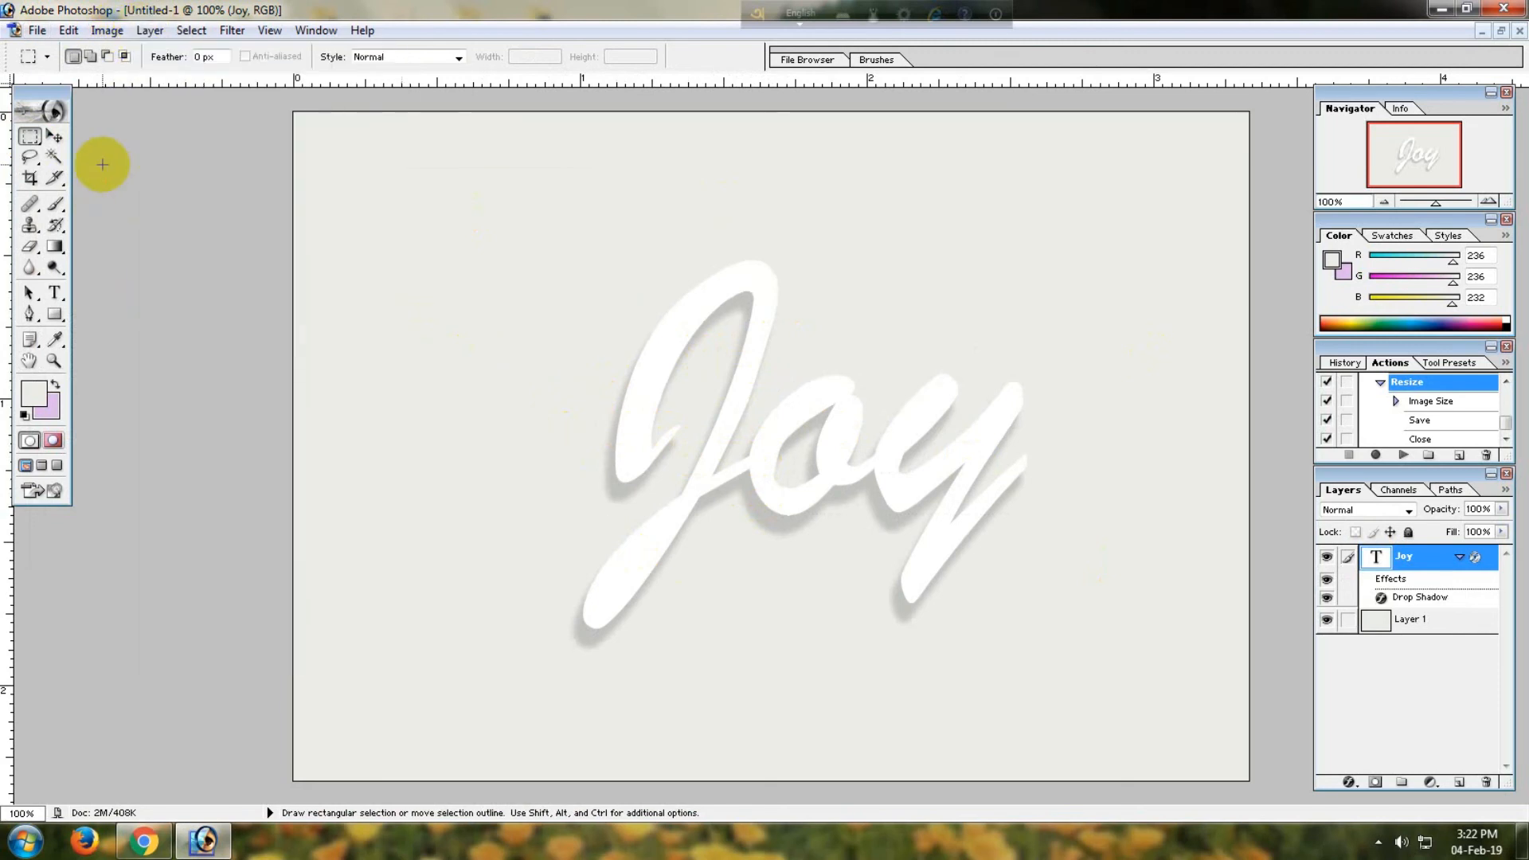